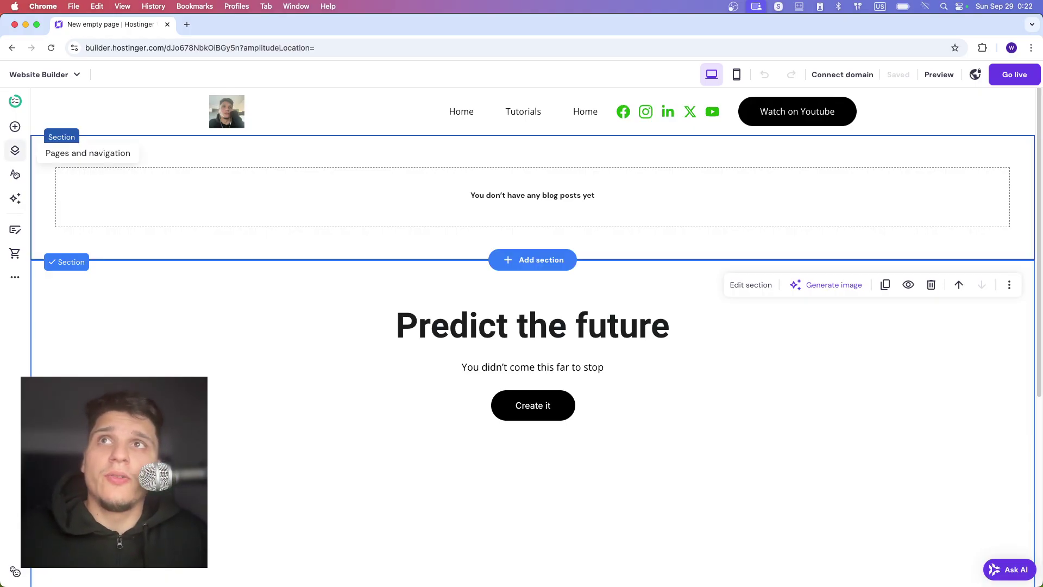
Open the account's list of websites and add a new website with Hostinger Website Builder
click(44, 74)
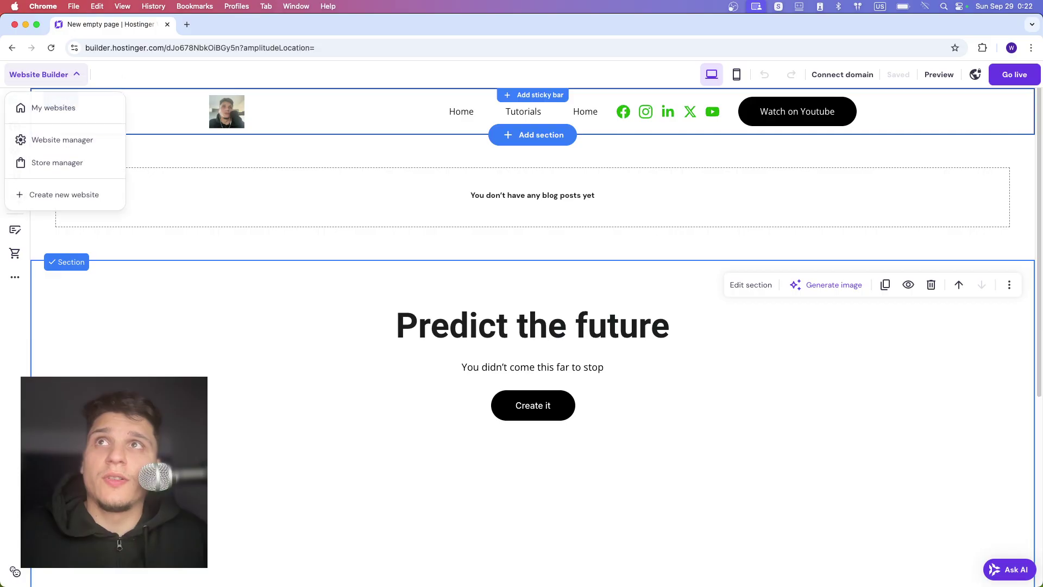
click(53, 109)
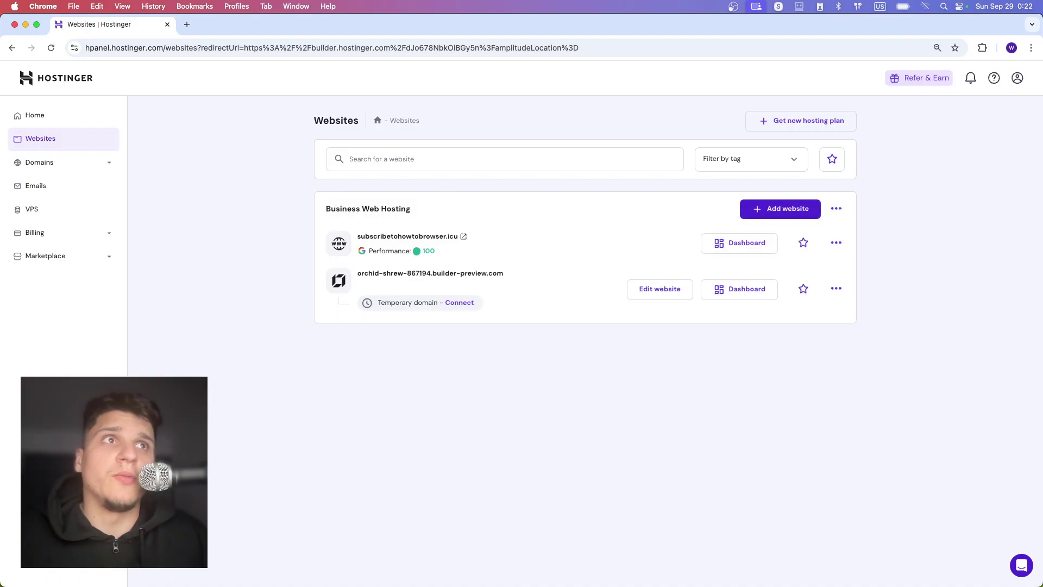
click(780, 209)
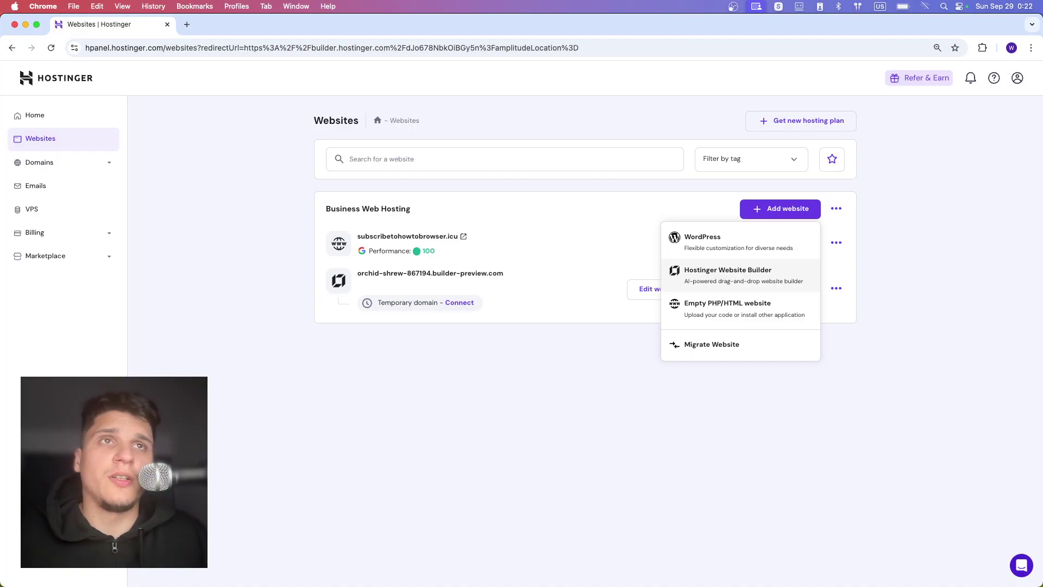
click(728, 274)
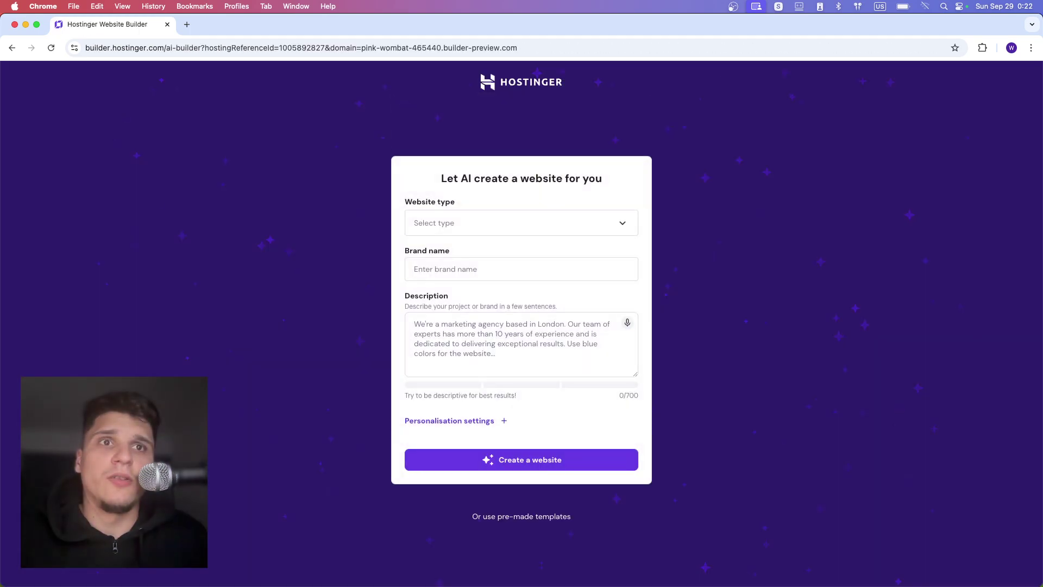
Fill in the AI website form: dictate a travel photography portfolio description, enter brand name howtobrowser and choose the Portfolio type
click(521, 345)
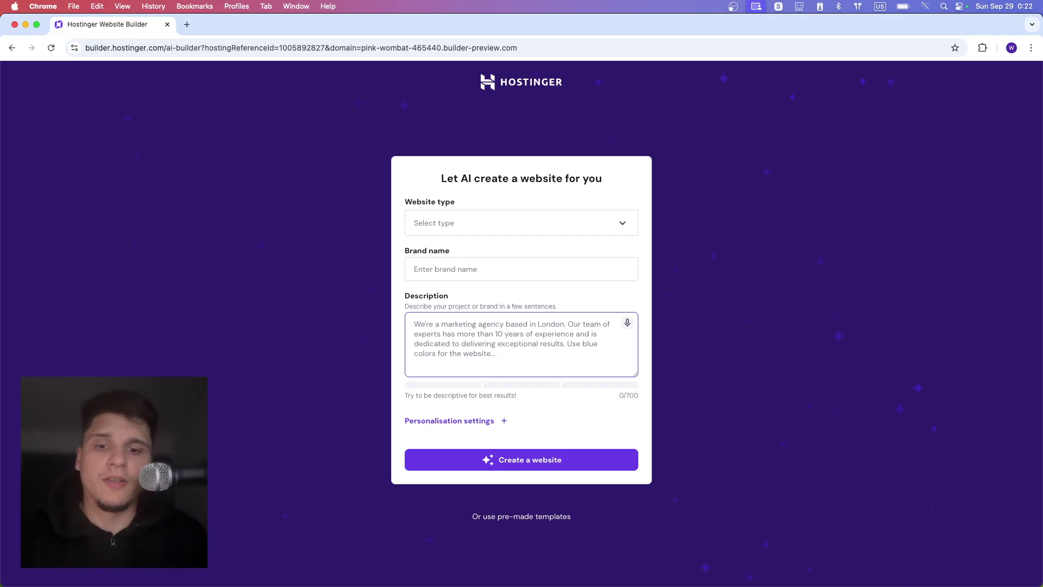
click(627, 322)
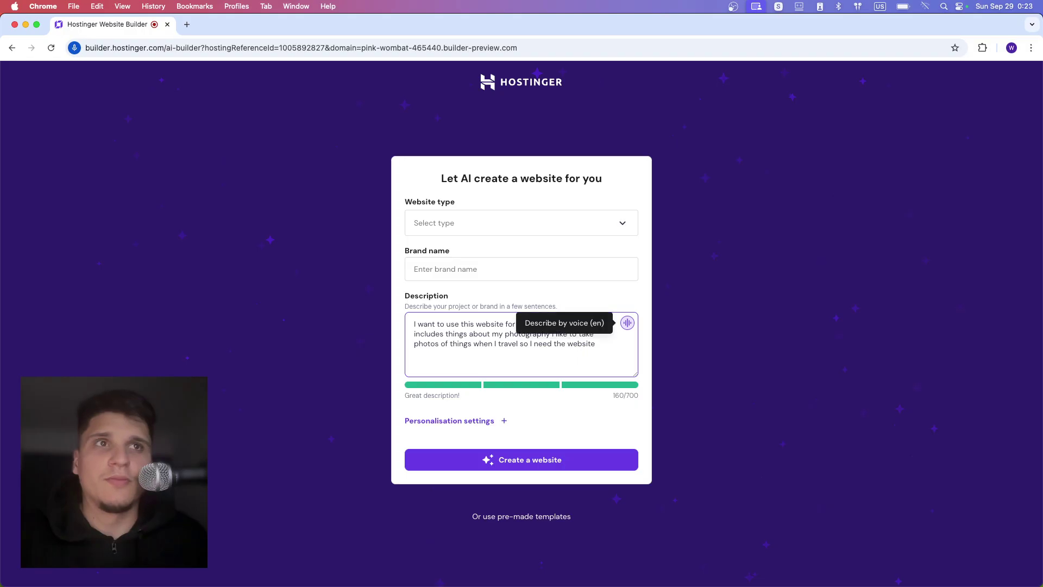
click(628, 323)
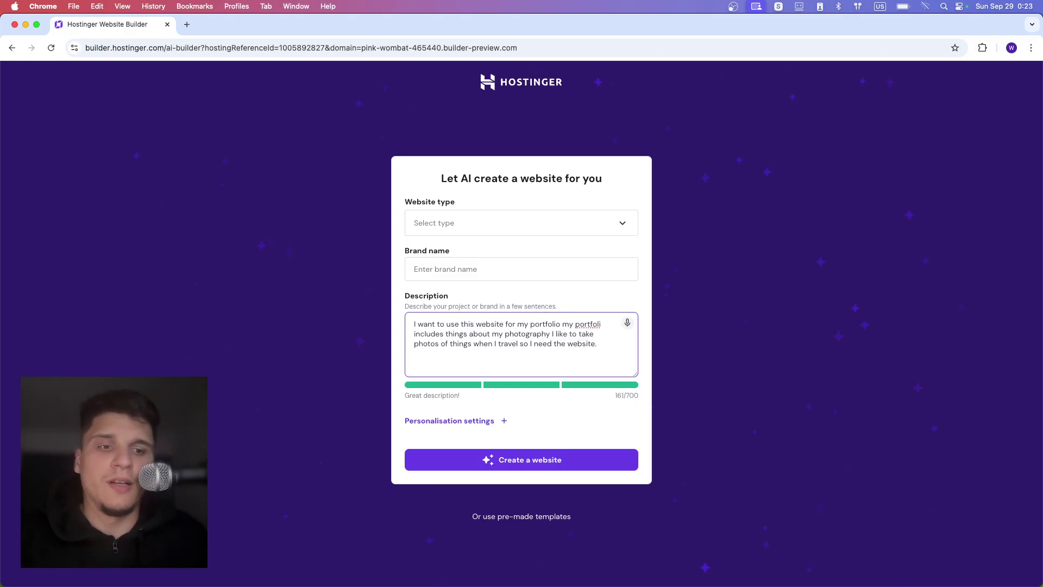
click(462, 269)
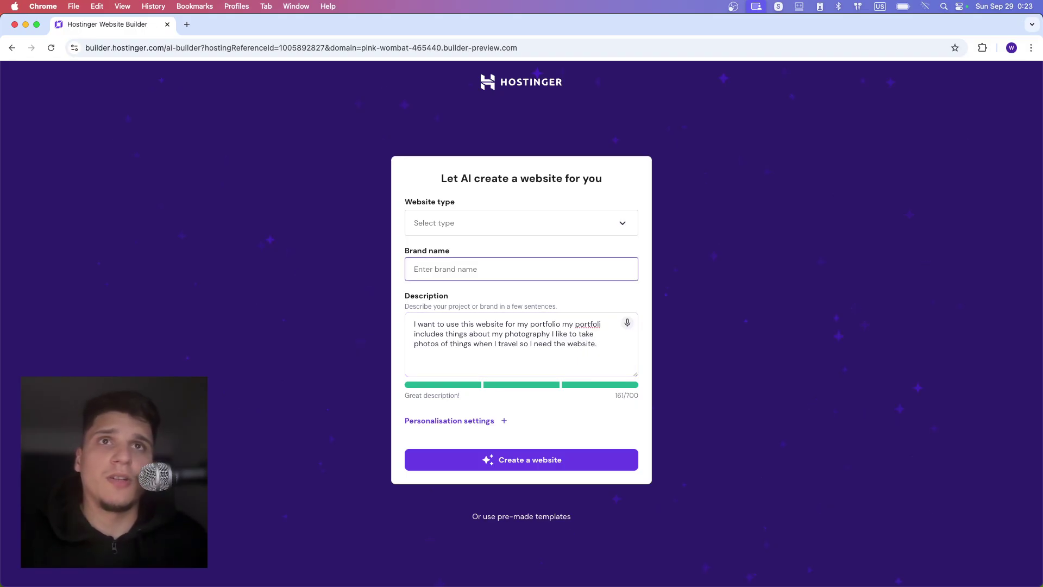
text(howtobrowser)
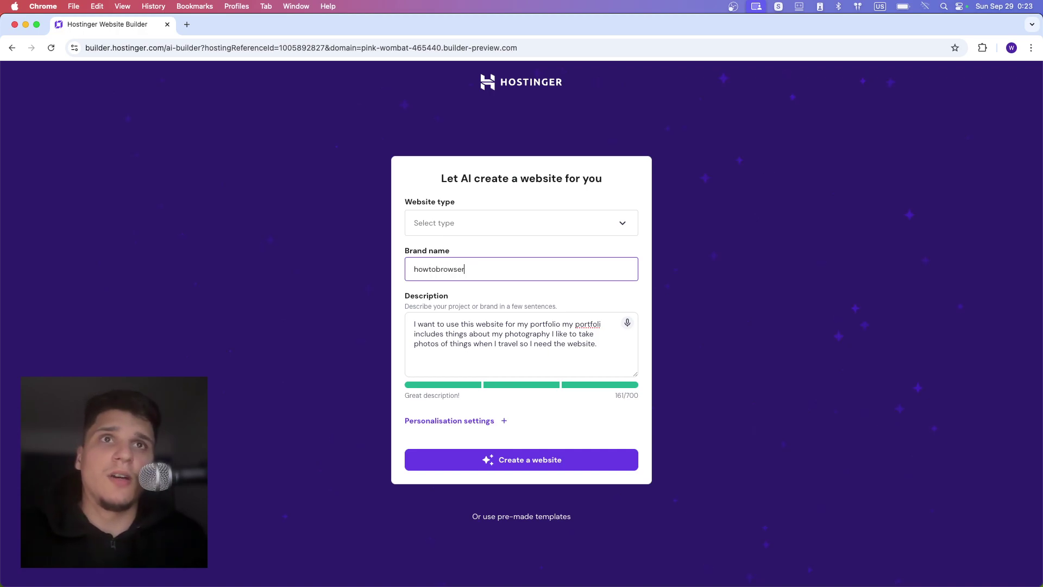
click(476, 223)
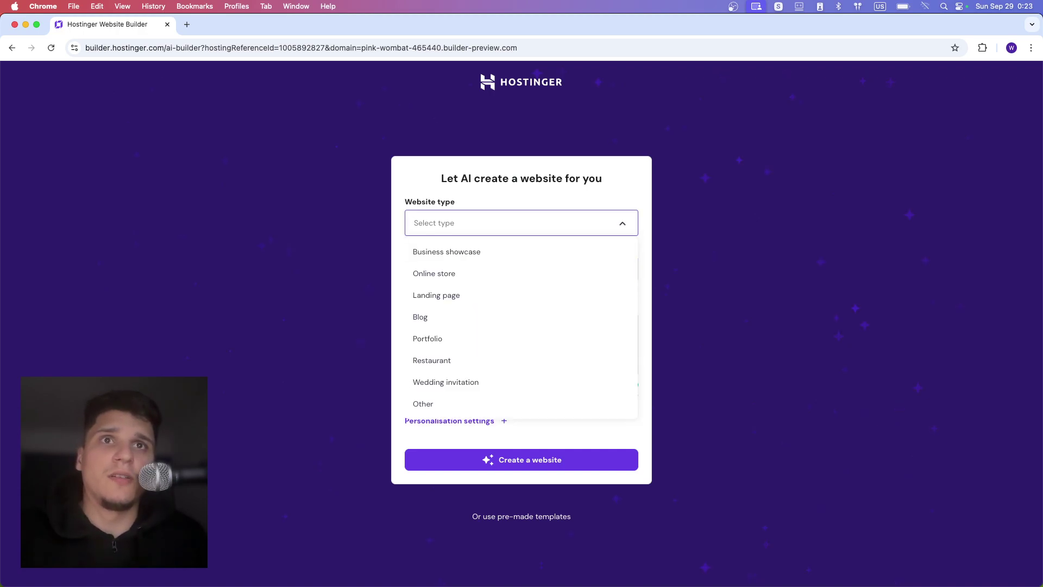
click(451, 338)
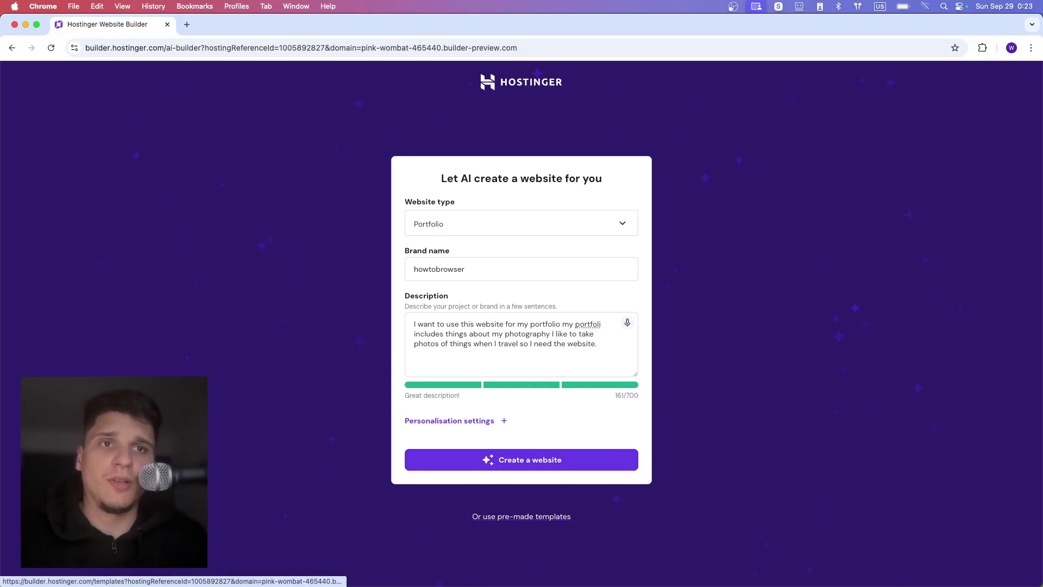
Switch to the pre-made templates and search them for "portofolio"
click(522, 517)
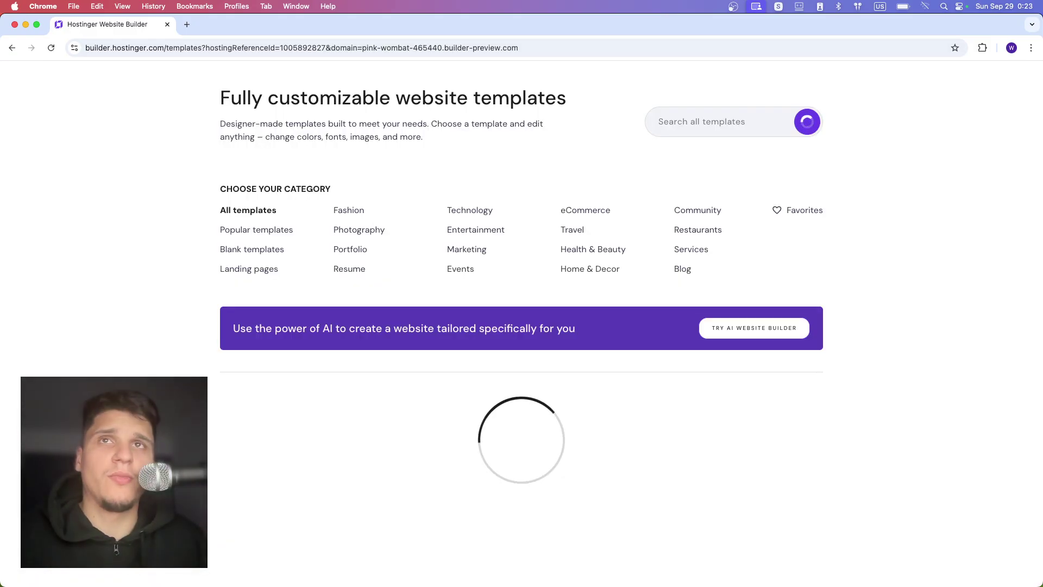
scroll(517, 347, down, 4)
scroll(517, 347, up, 4)
click(706, 122)
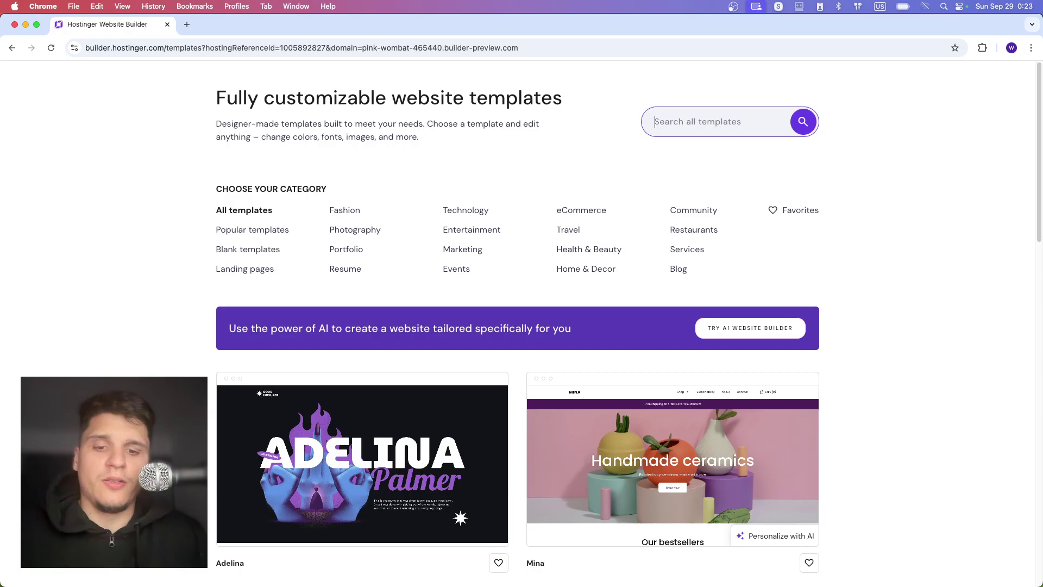
text(por)
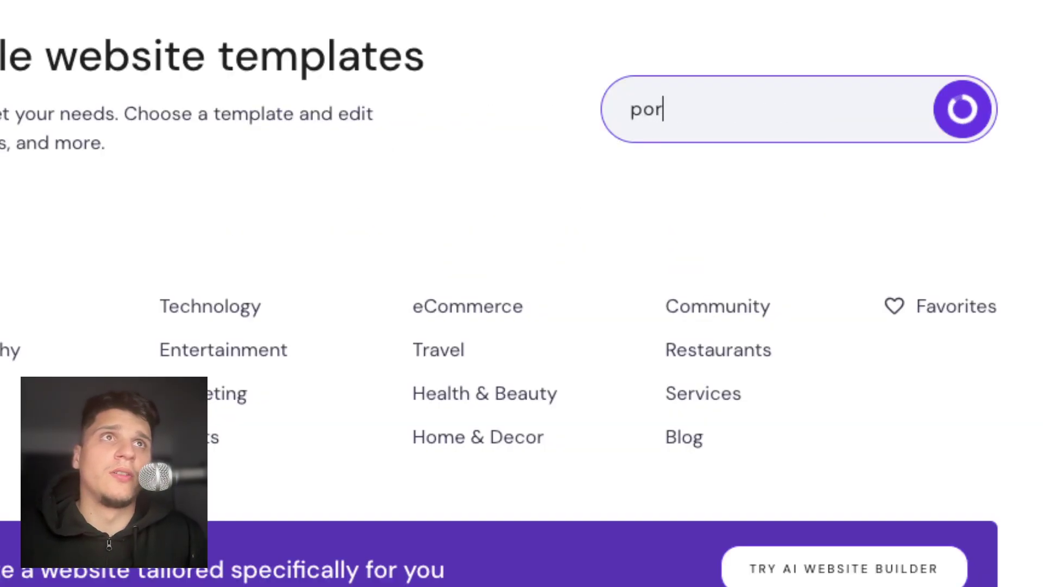
text(tofolio)
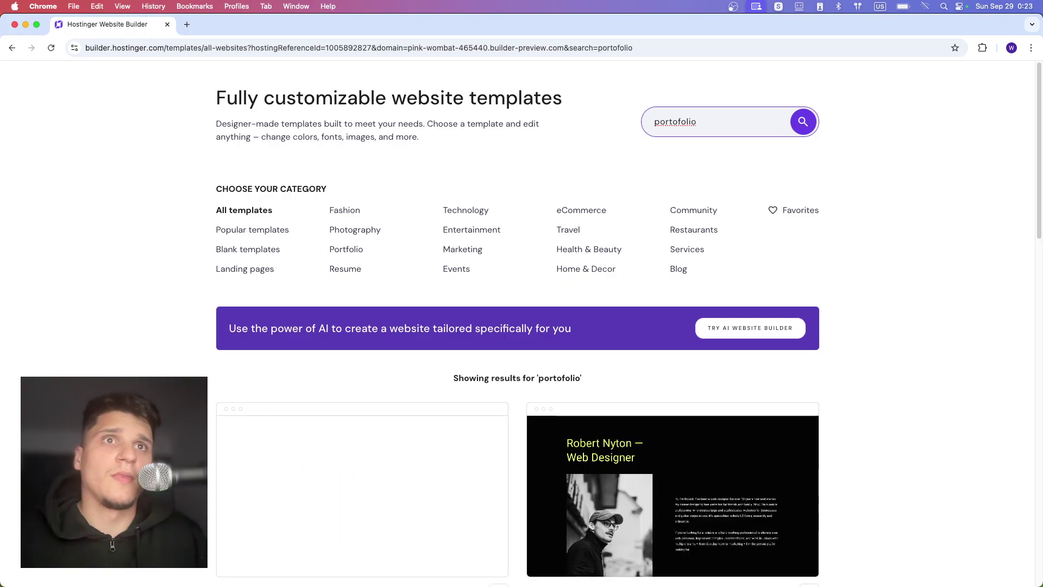
scroll(517, 326, down, 1)
scroll(518, 326, up, 1)
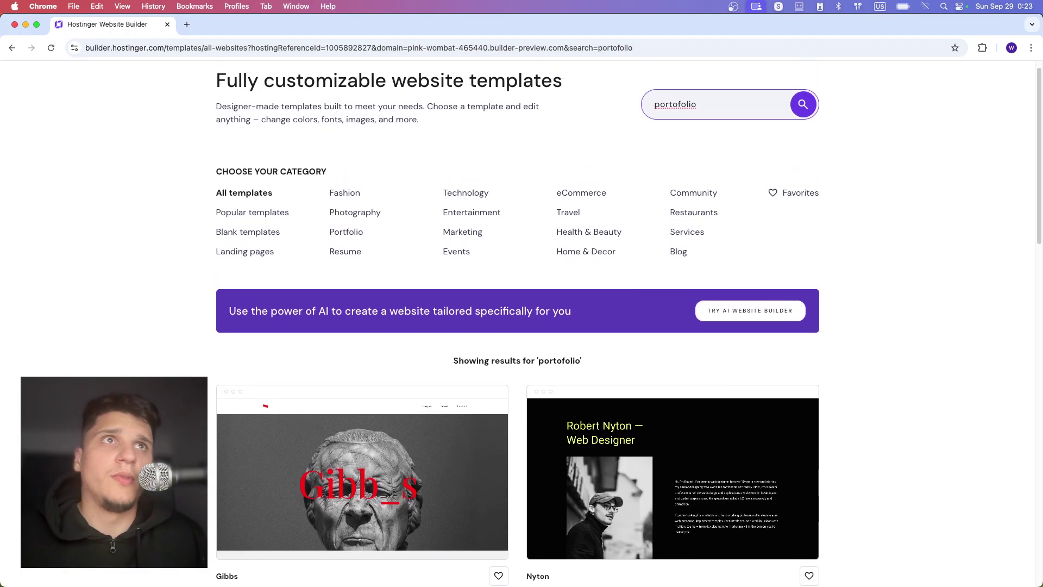
Try to correct the spelling of the template search term and run the search again
right_click(689, 103)
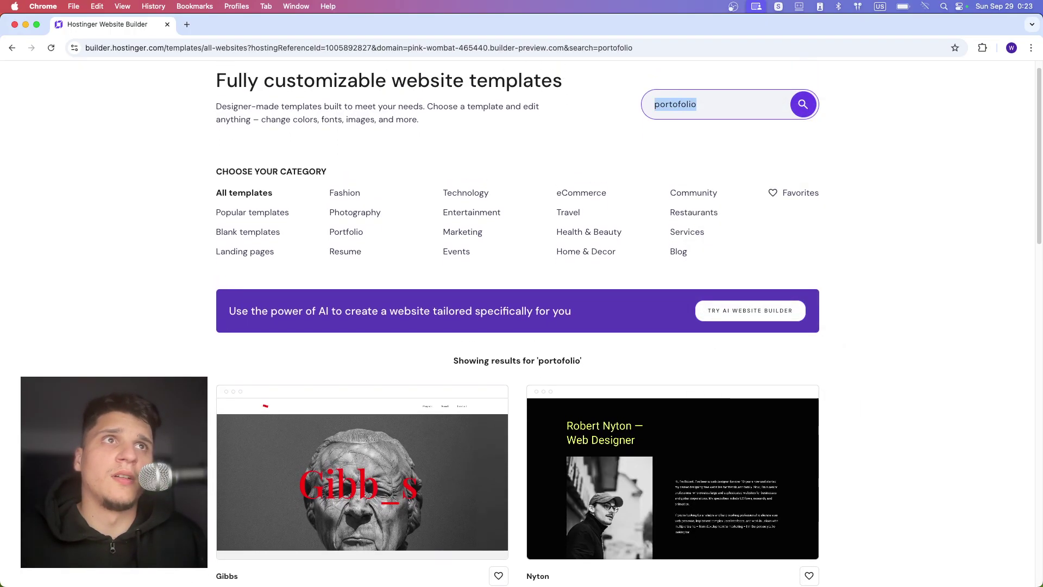
right_click(688, 105)
click(728, 97)
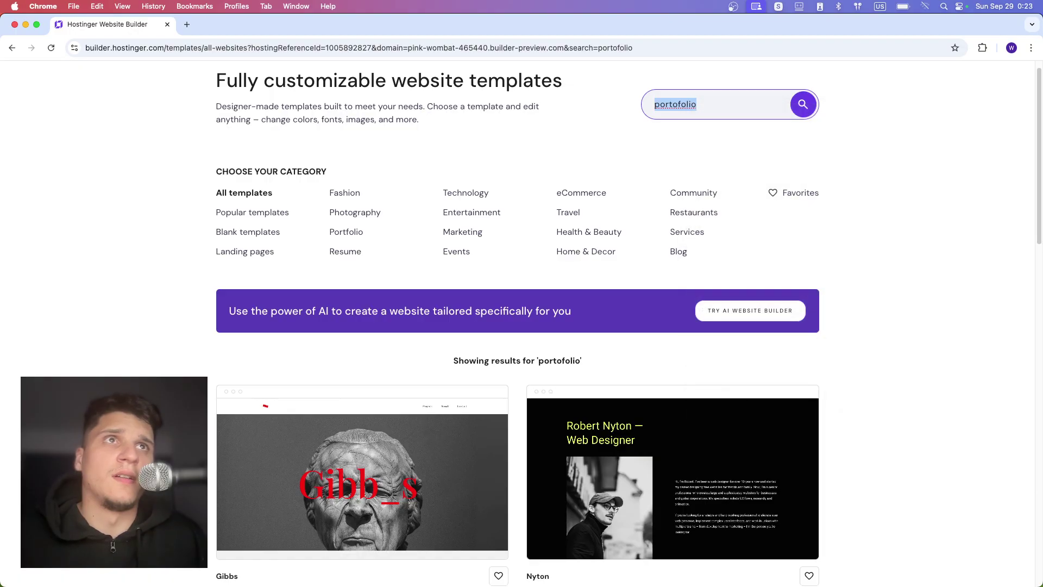
click(728, 101)
click(804, 105)
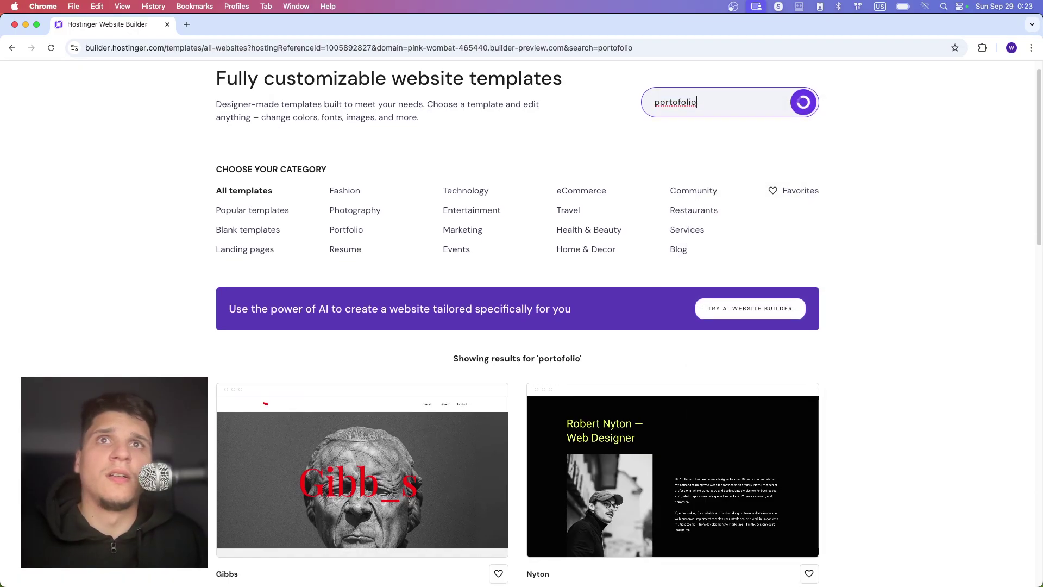
Browse the Portfolio category of templates and open the Linas template in the website editor
scroll(518, 348, down, 9)
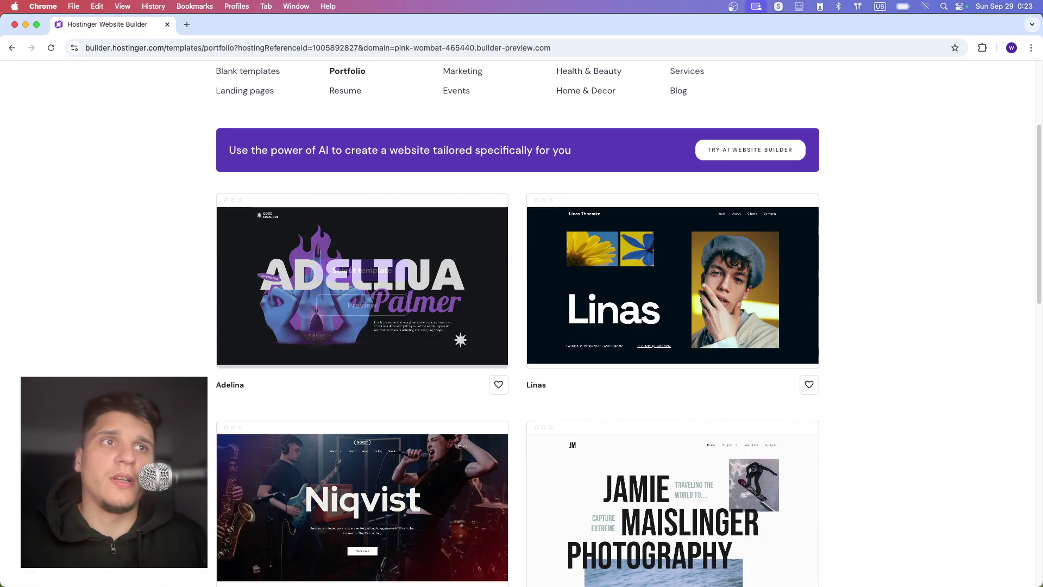
scroll(517, 347, up, 9)
scroll(519, 323, down, 5)
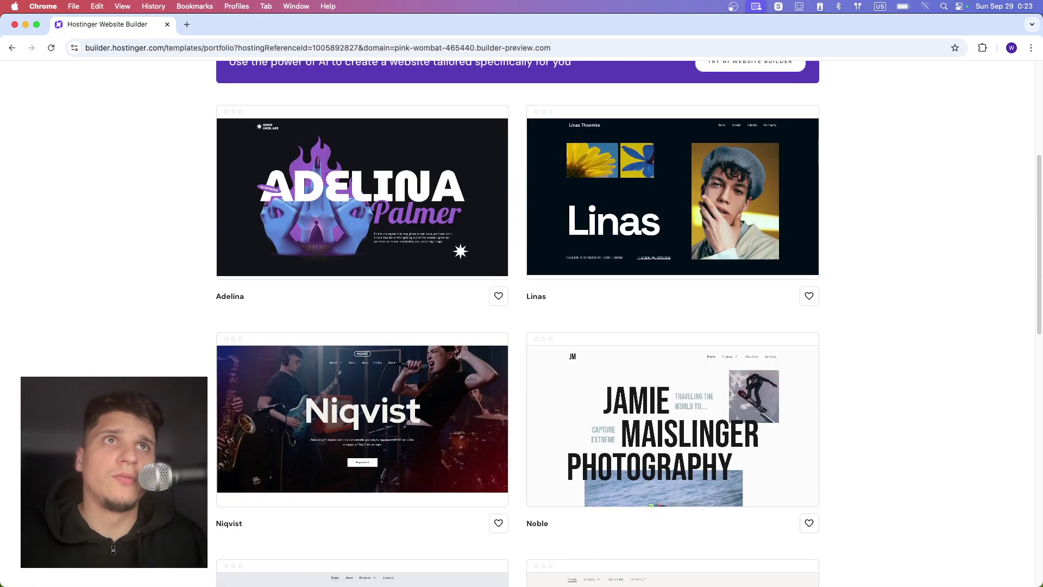
scroll(520, 323, down, 9)
scroll(672, 413, down, 5)
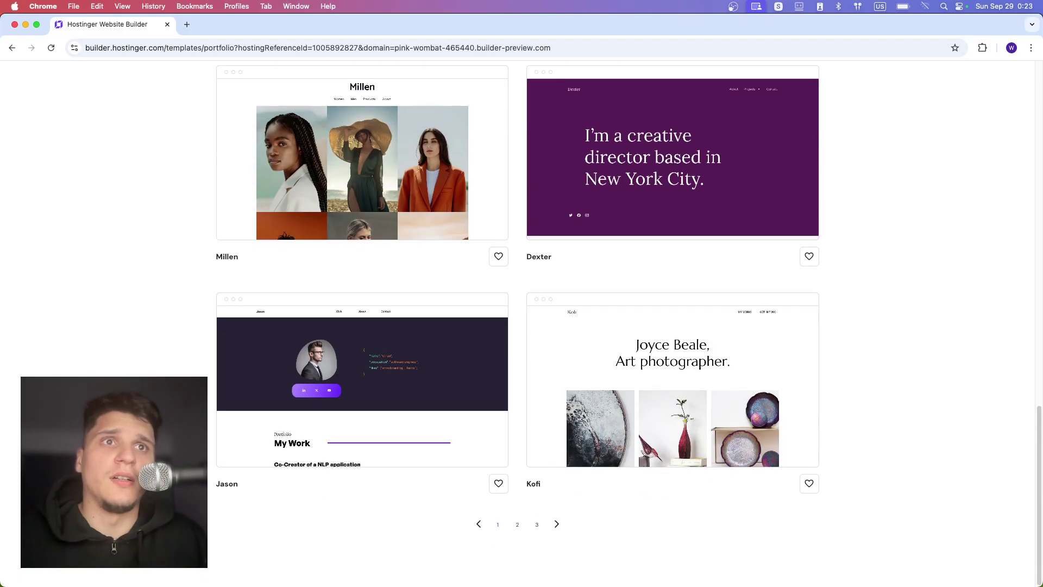
scroll(672, 412, up, 20)
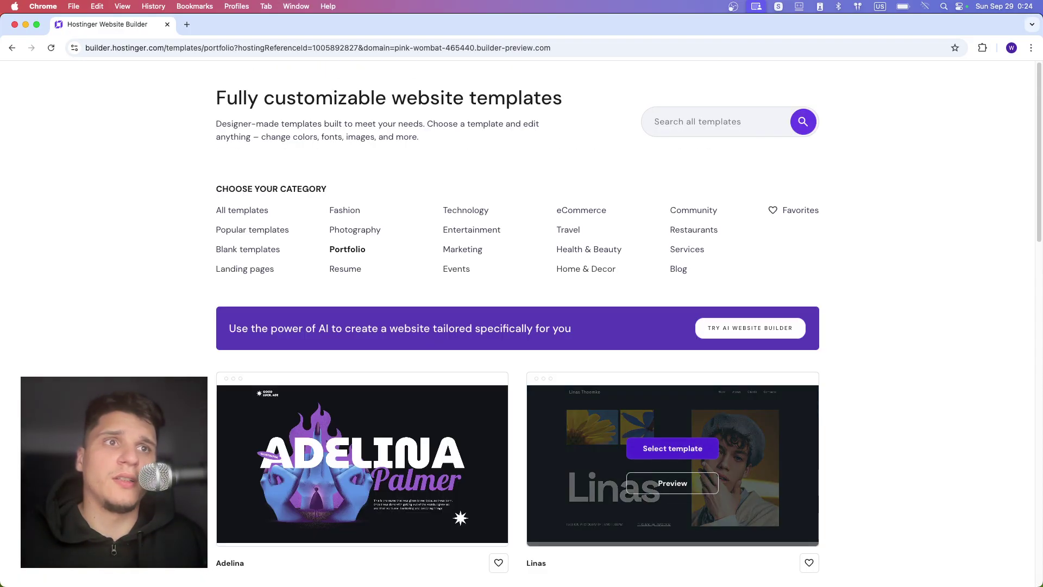
click(673, 483)
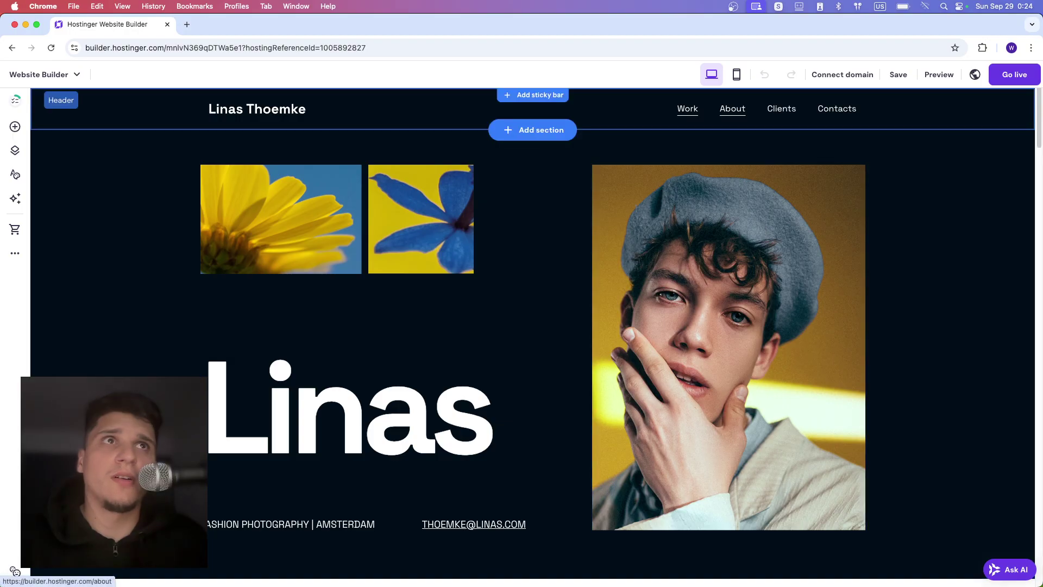
Examine the template's pages in Pages and navigation and look over the home page's images and sections
click(14, 150)
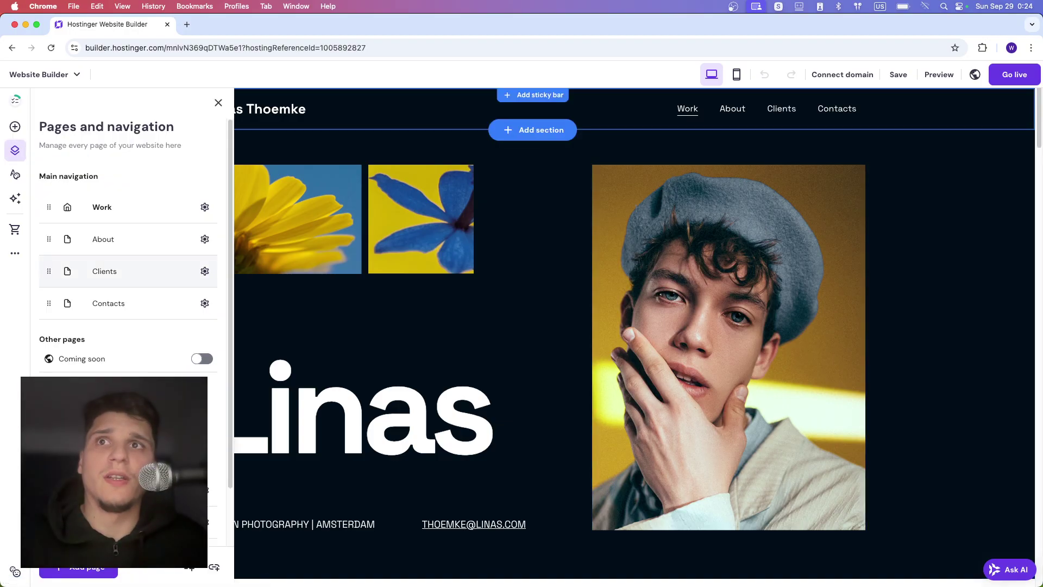
click(424, 251)
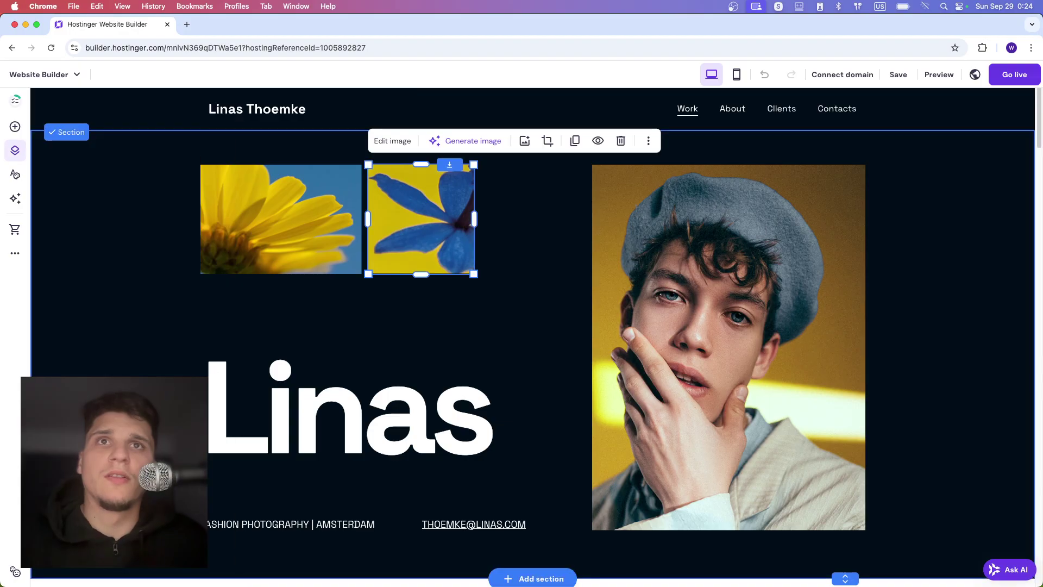
scroll(424, 272, down, 6)
click(617, 325)
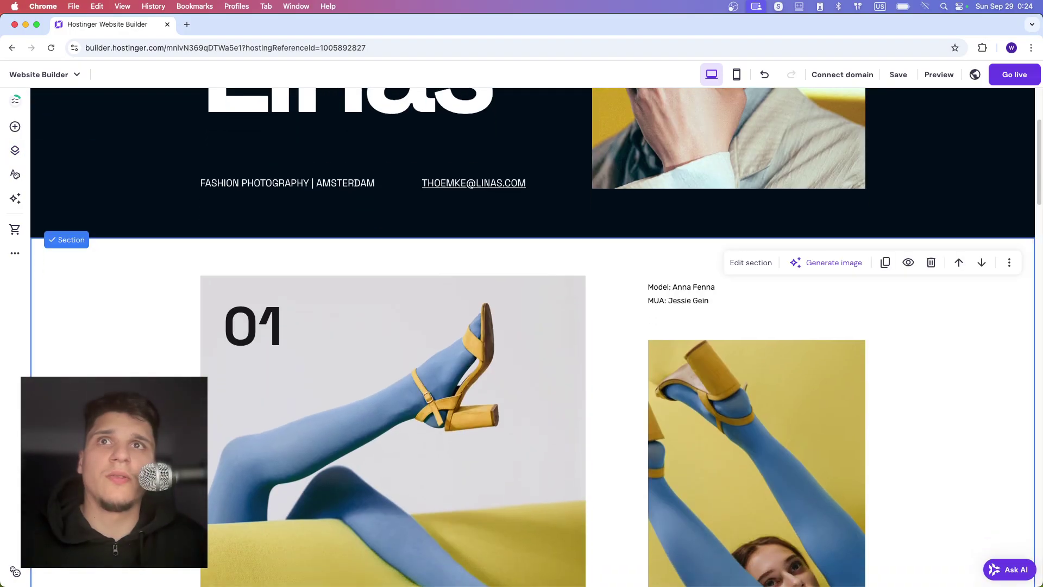
scroll(543, 326, up, 6)
Delete the portrait and both flower images from the home page's first section, and open its large heading for editing
click(543, 304)
click(728, 325)
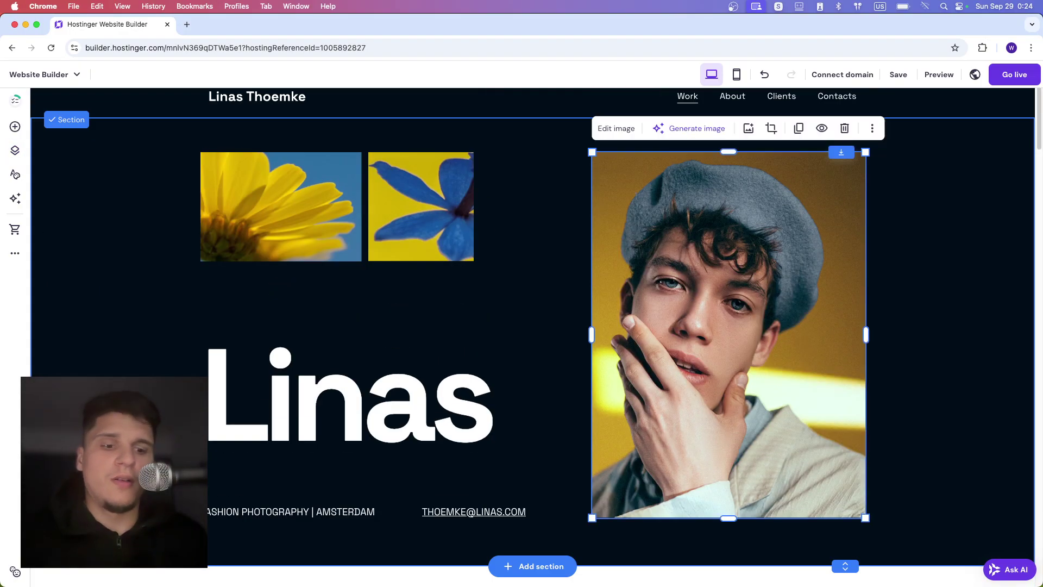
key(Delete)
key(Delete)
key(Delete)
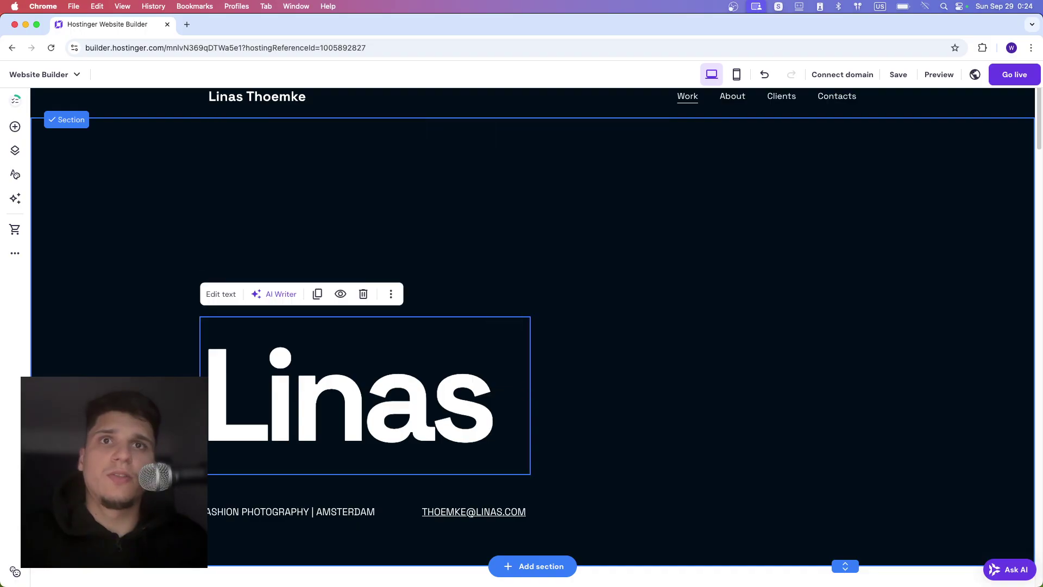
double_click(365, 395)
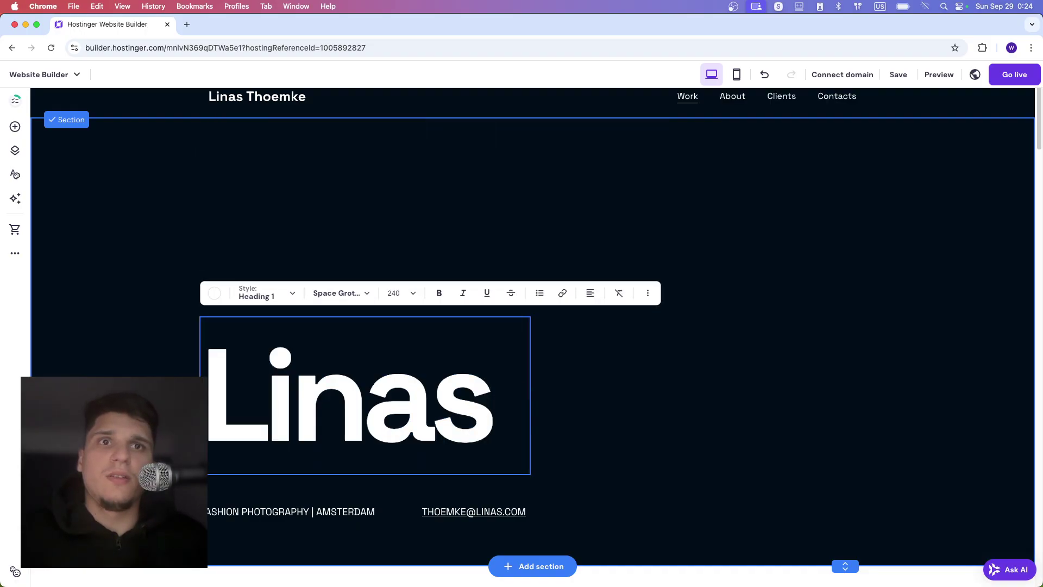
scroll(533, 407, down, 2)
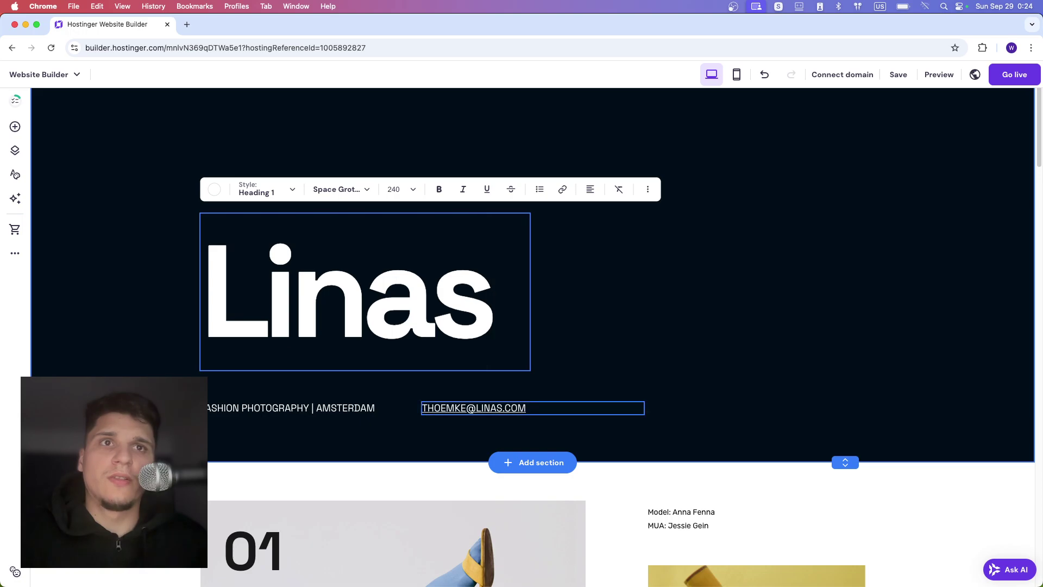
Delete both photos and the model credits text from section 01
scroll(353, 407, down, 5)
click(393, 402)
click(756, 424)
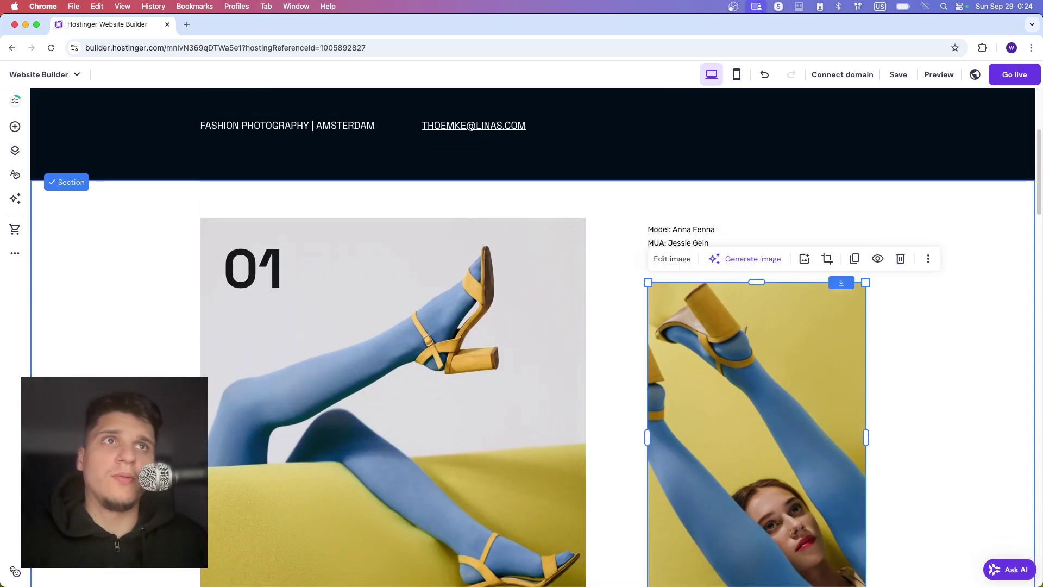
key(Delete)
click(701, 237)
key(Delete)
click(435, 391)
key(Delete)
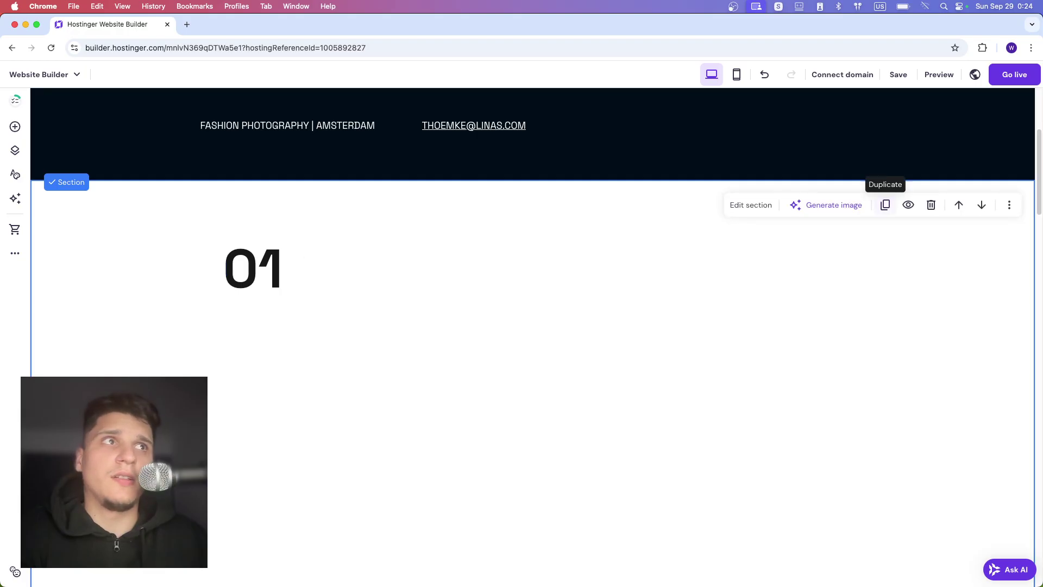
Remove section 01 and the other sections between the dark opening section and section 04
click(981, 205)
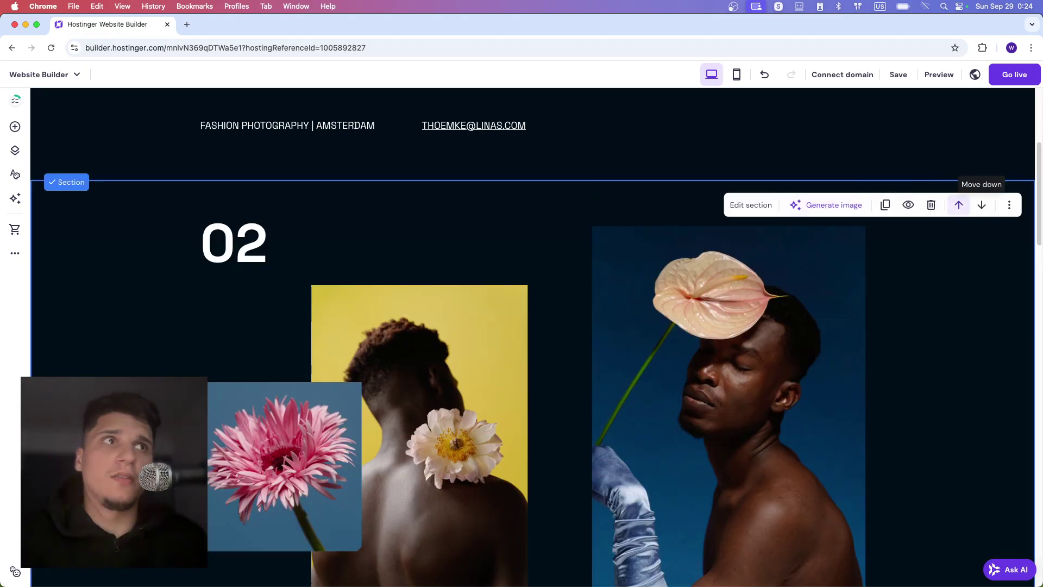
click(931, 205)
click(931, 205)
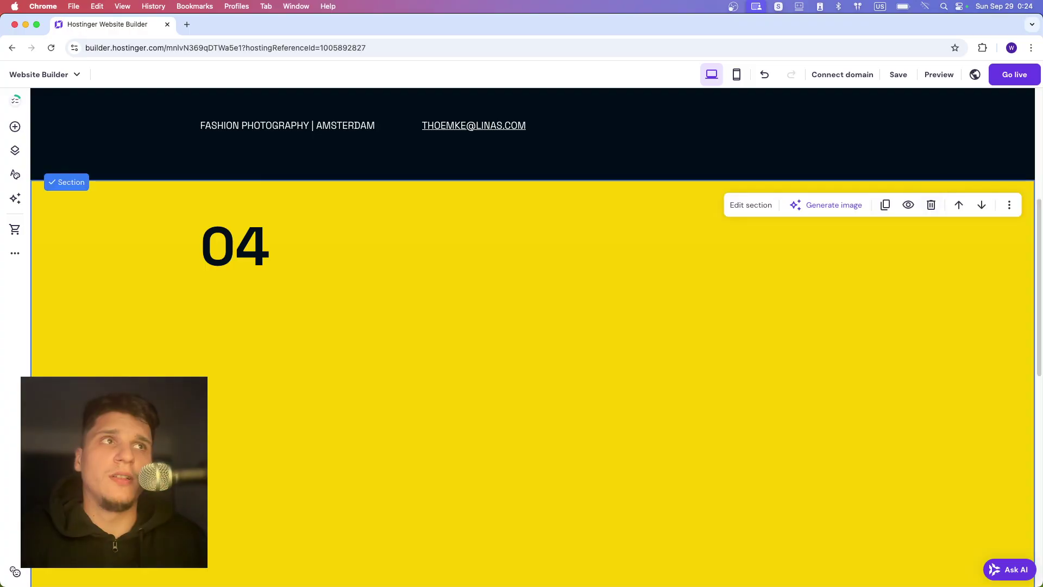
Delete section 04 and remove both images below the text in the "Impressed?" contact section
click(931, 205)
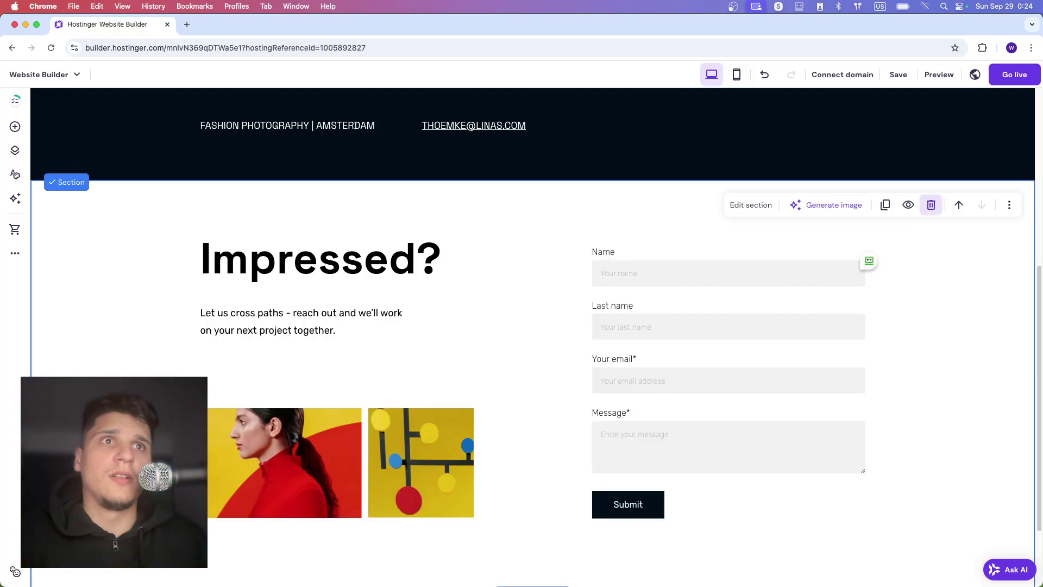
click(728, 348)
click(365, 259)
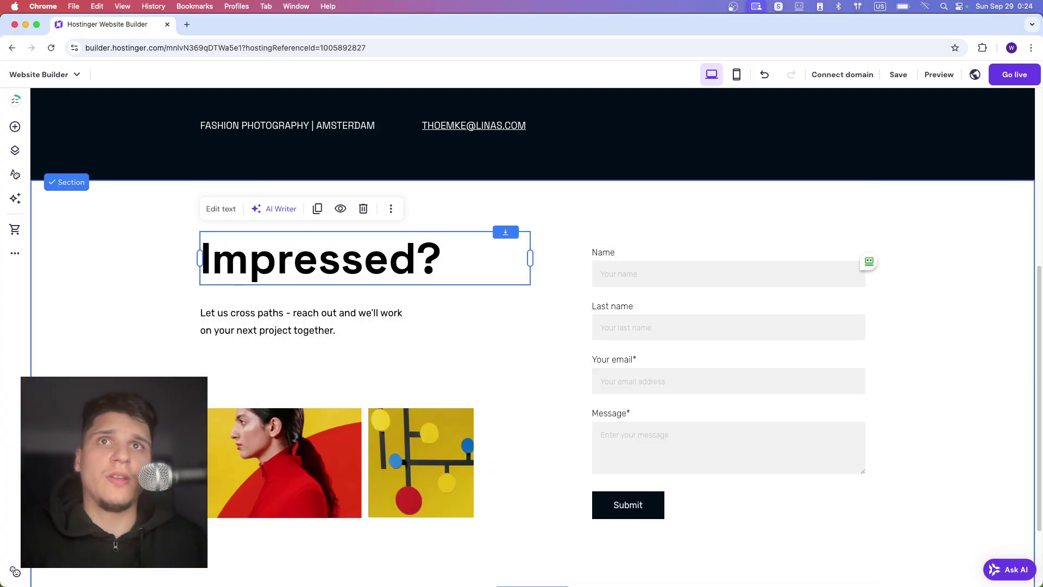
click(285, 463)
click(421, 463)
key(Delete)
click(286, 463)
key(Delete)
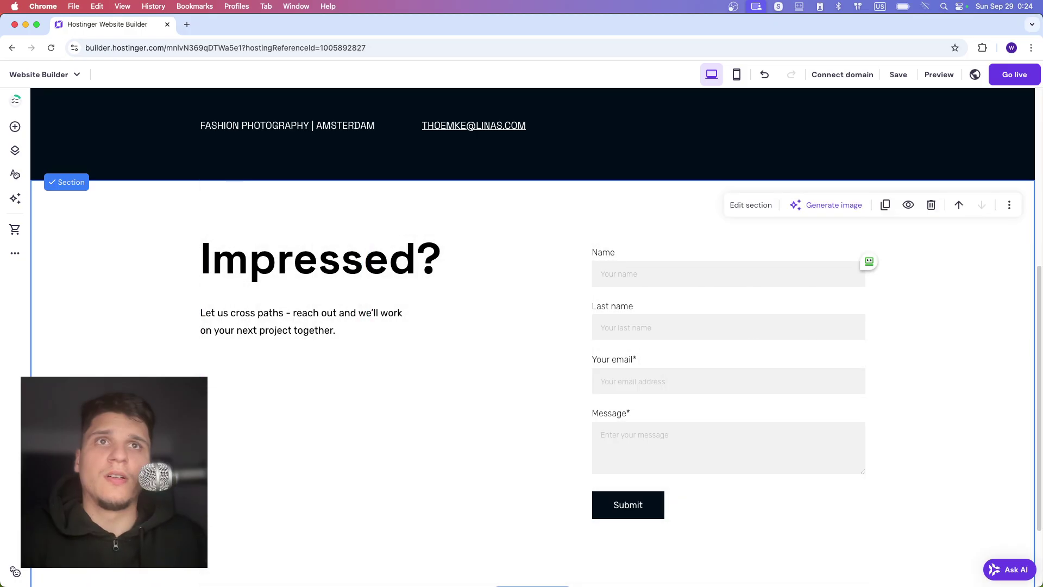
click(309, 321)
click(348, 424)
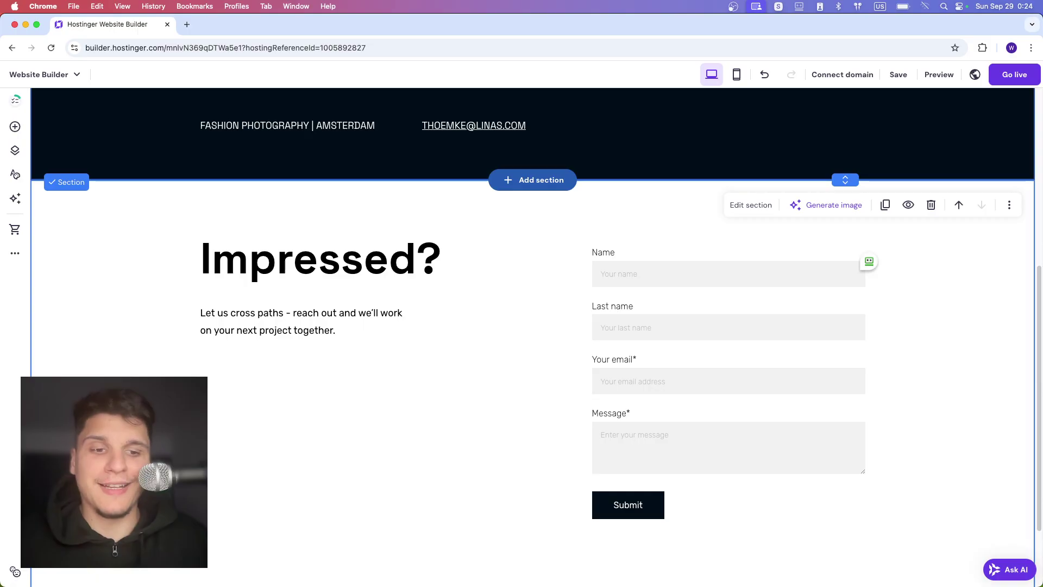
Add the "A short story about us" About section with one wide image above the contact section
click(532, 180)
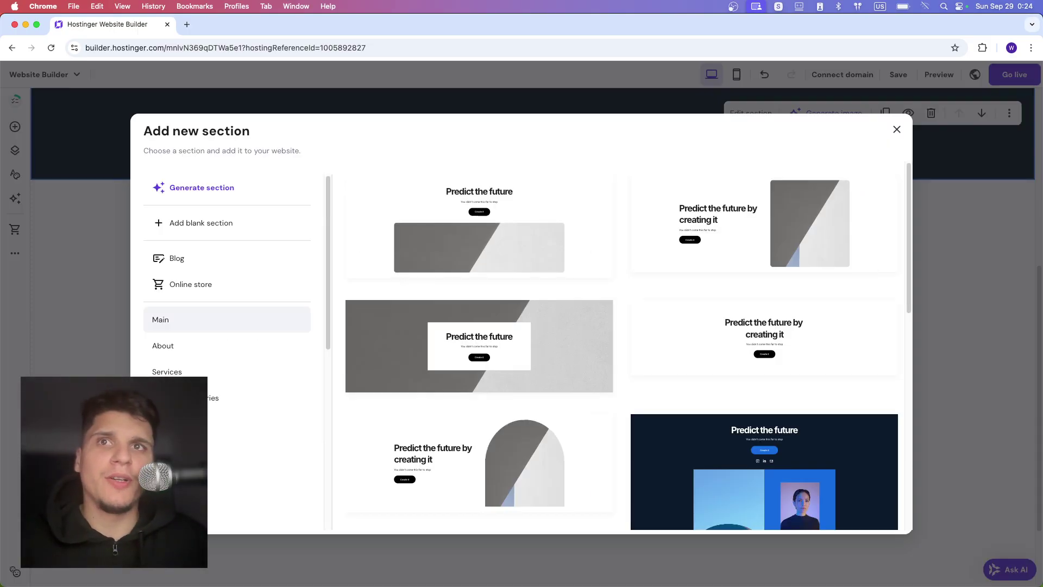
click(163, 345)
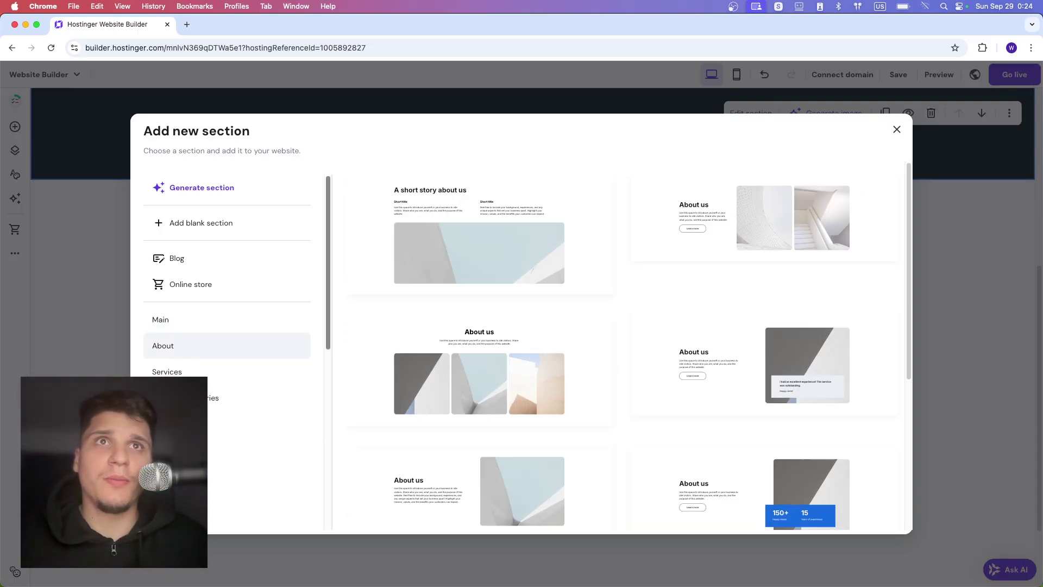
click(479, 234)
Delete the dark opening section with the large Linas heading
scroll(532, 337, up, 9)
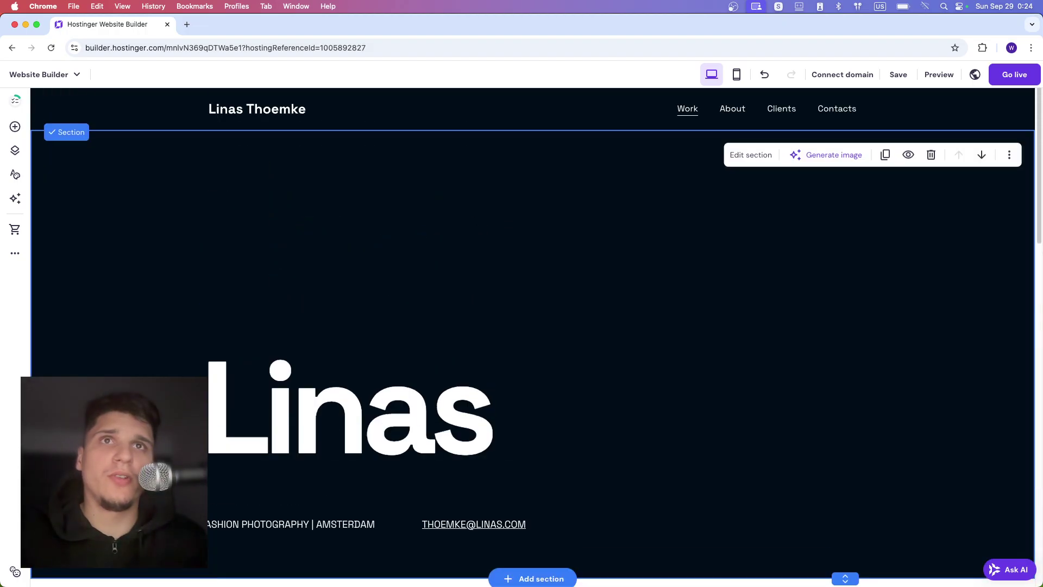
scroll(532, 337, down, 1)
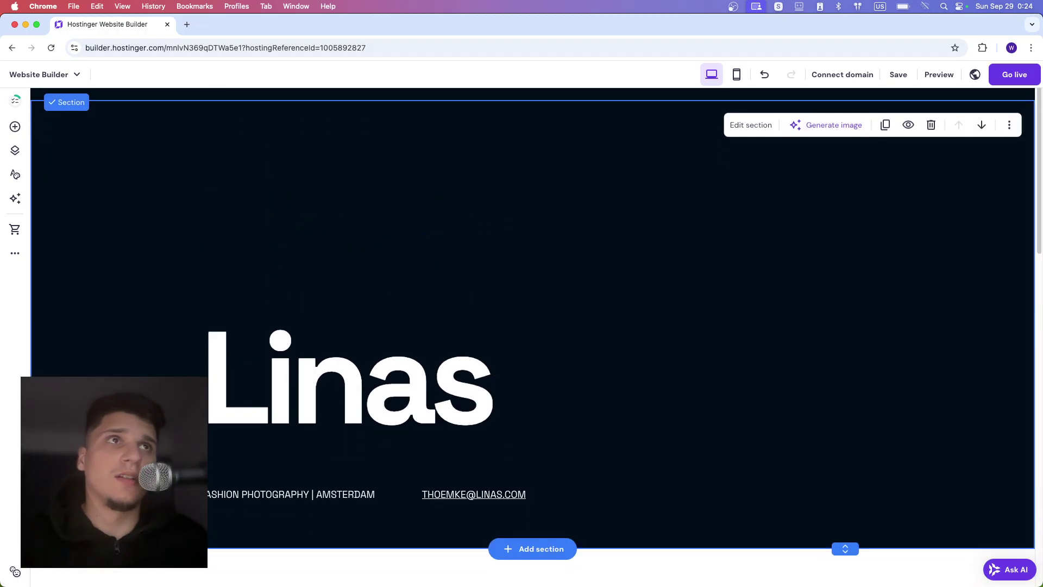
click(532, 549)
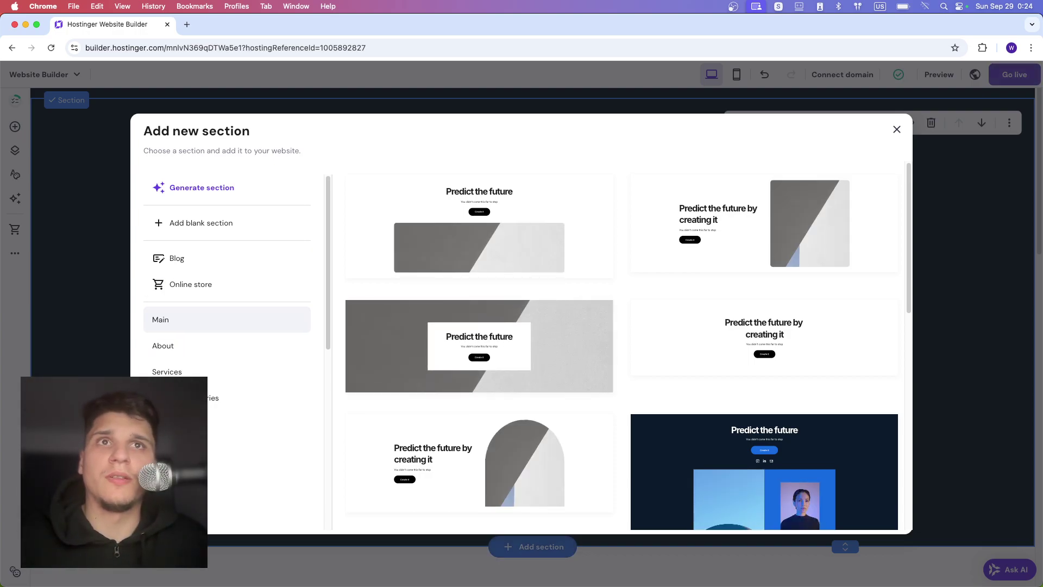
click(897, 129)
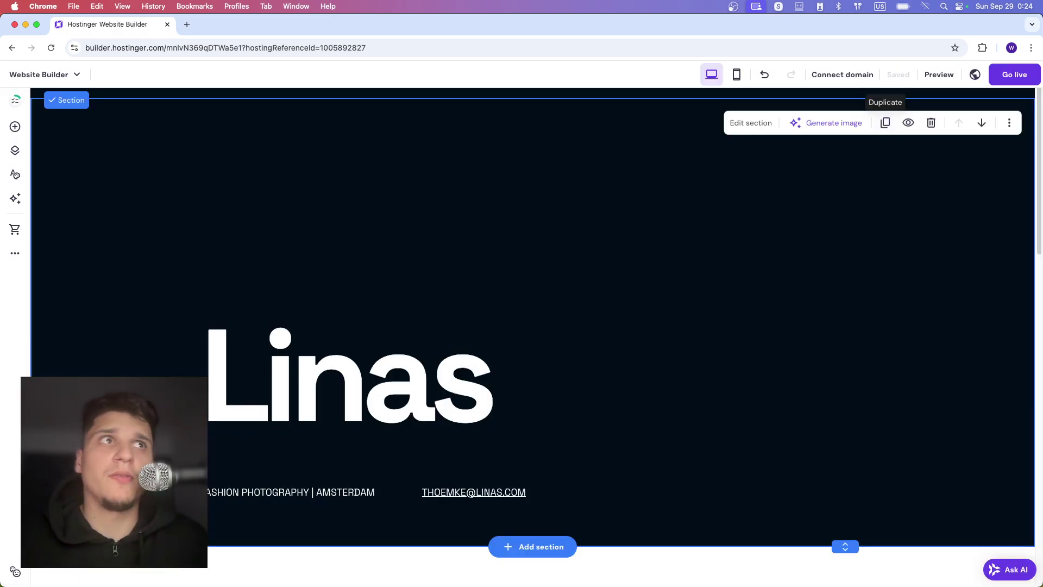
click(931, 123)
scroll(652, 245, down, 1)
scroll(624, 239, up, 2)
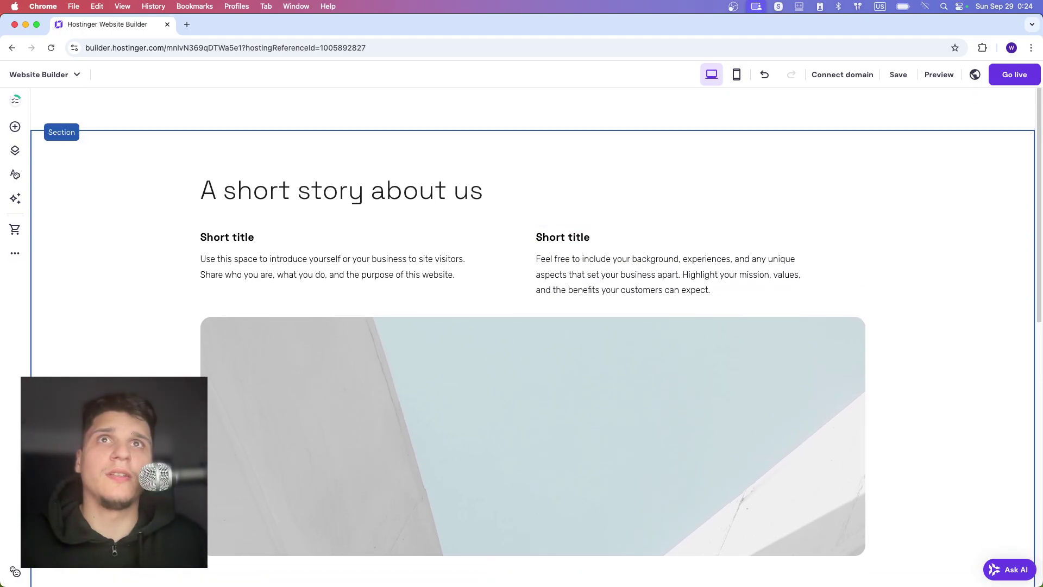
Add the Projects section layout with paired images and Learn more buttons between the about and contact sections
scroll(408, 266, down, 4)
scroll(533, 326, down, 1)
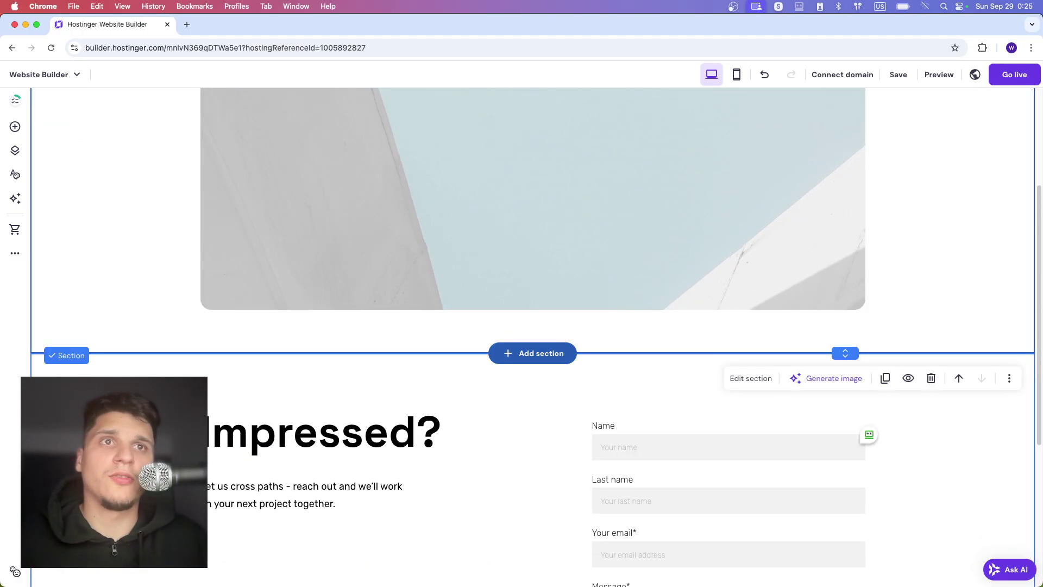
click(532, 352)
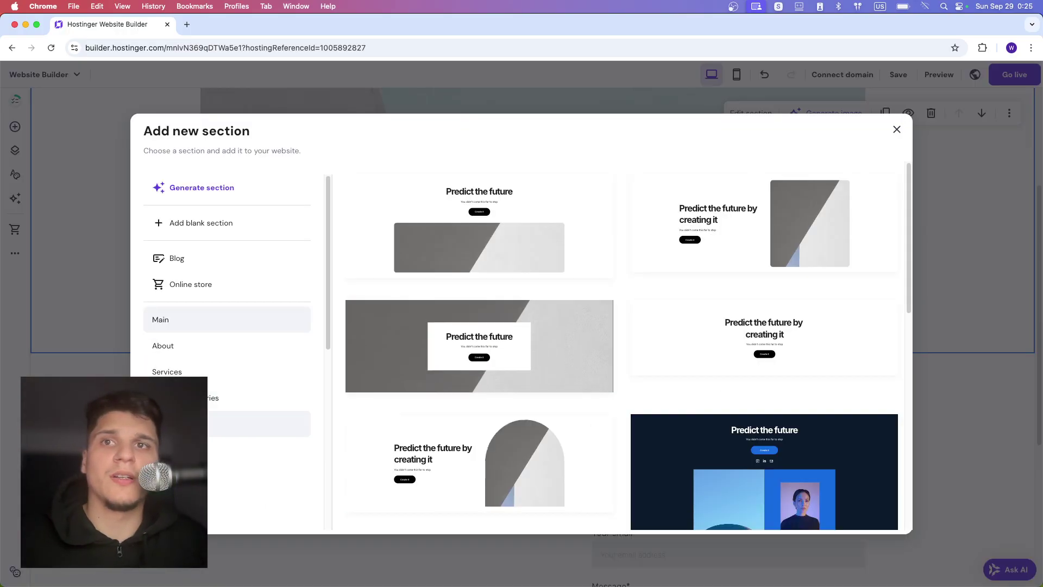
scroll(184, 424, down, 1)
scroll(256, 402, down, 3)
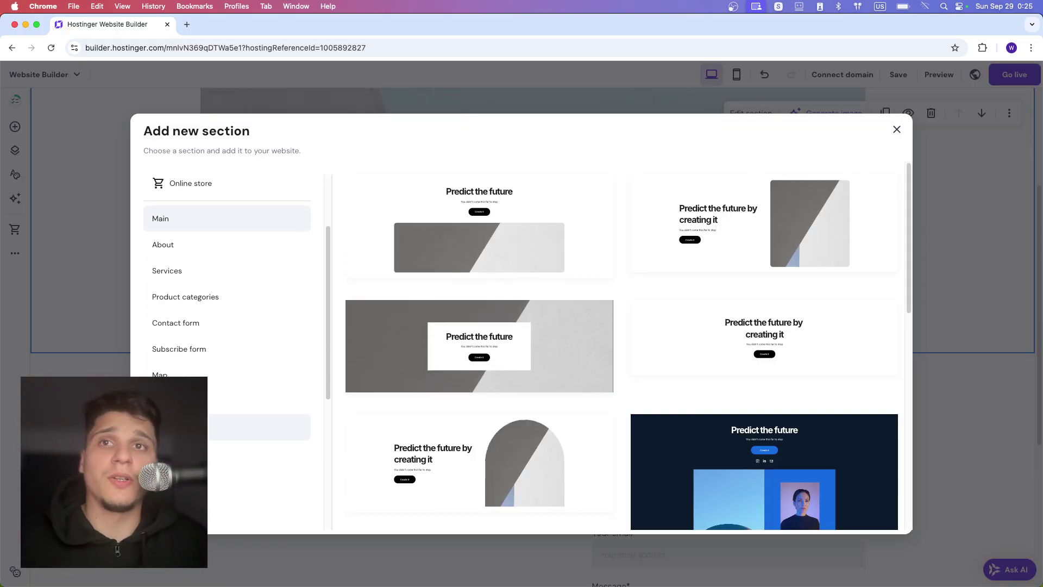
scroll(255, 381, down, 5)
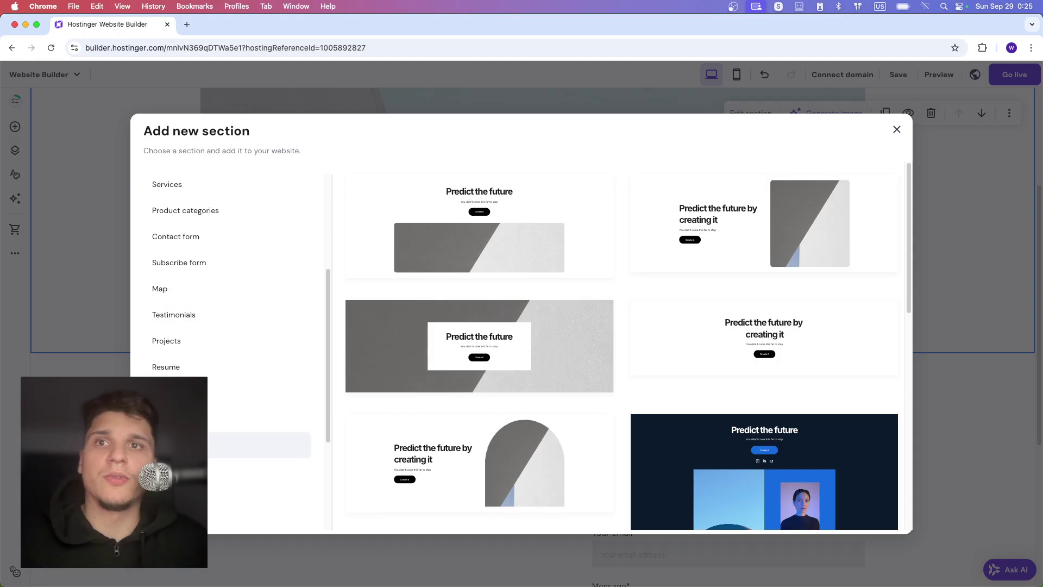
click(166, 289)
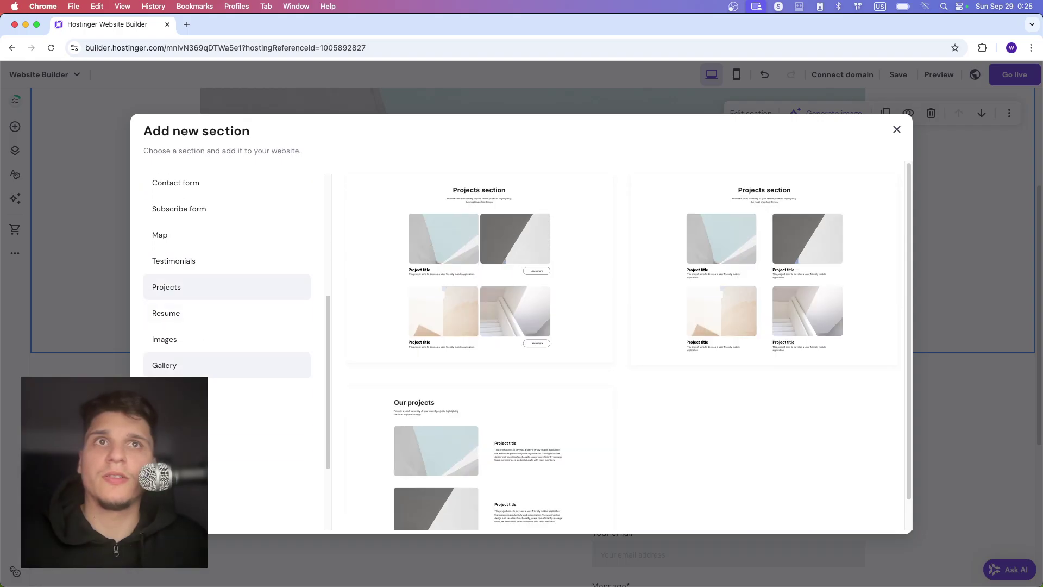
scroll(229, 365, down, 2)
scroll(229, 367, up, 6)
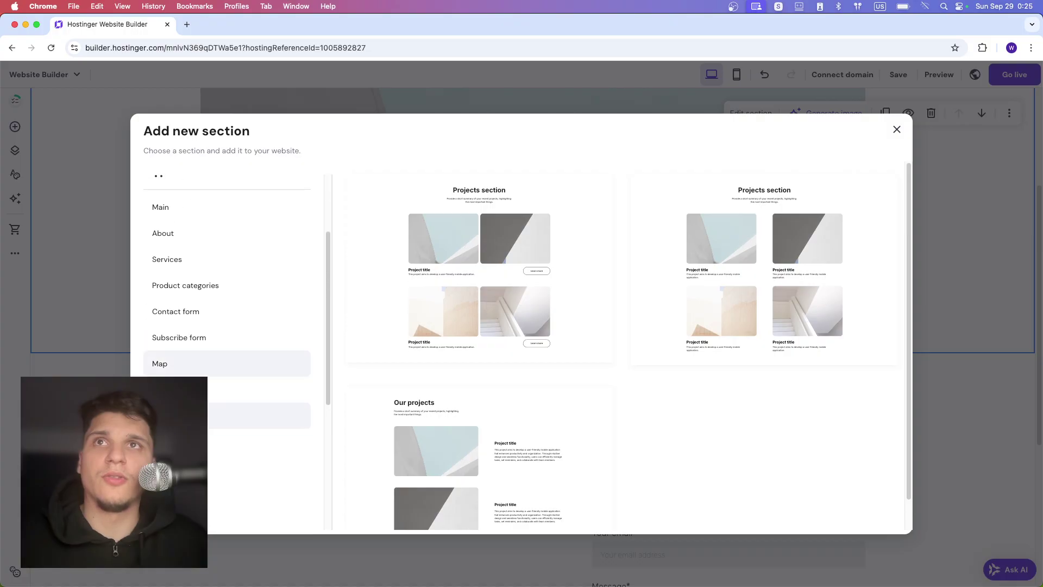
scroll(229, 367, up, 2)
click(479, 272)
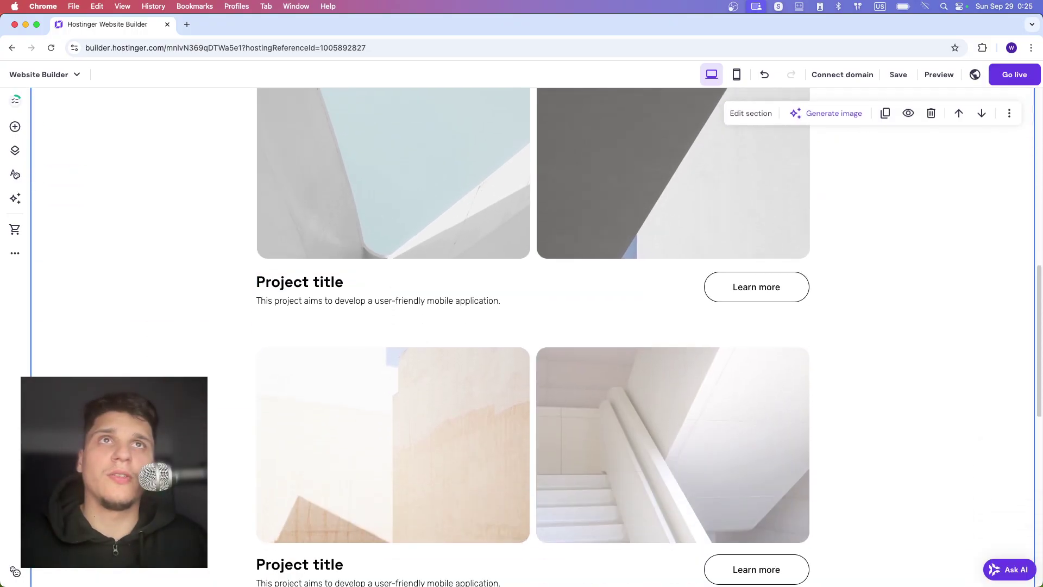
Try out the projects section above the "A short story about us" section and restore the previous order
scroll(479, 301, up, 6)
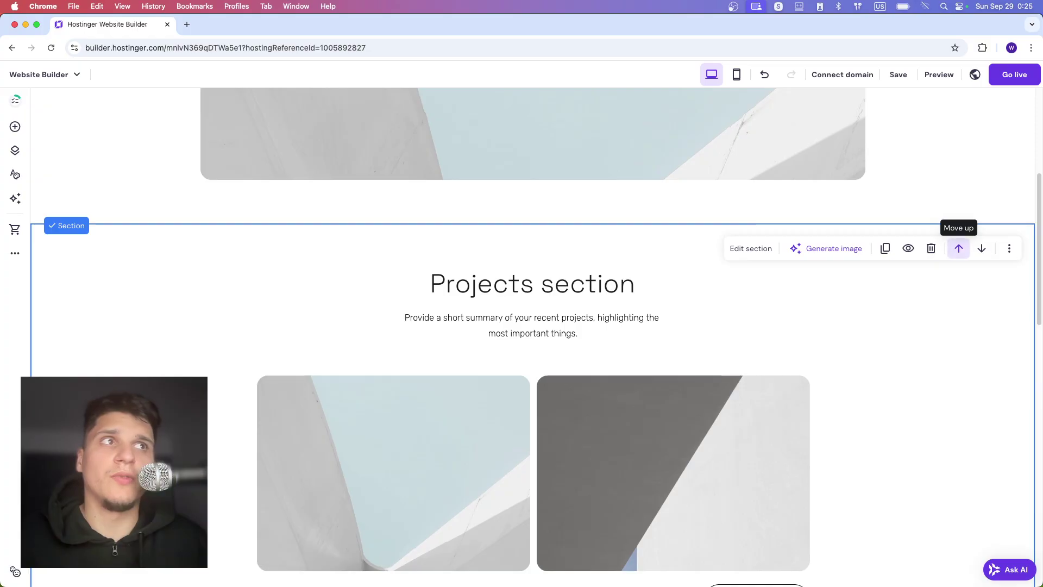
click(959, 248)
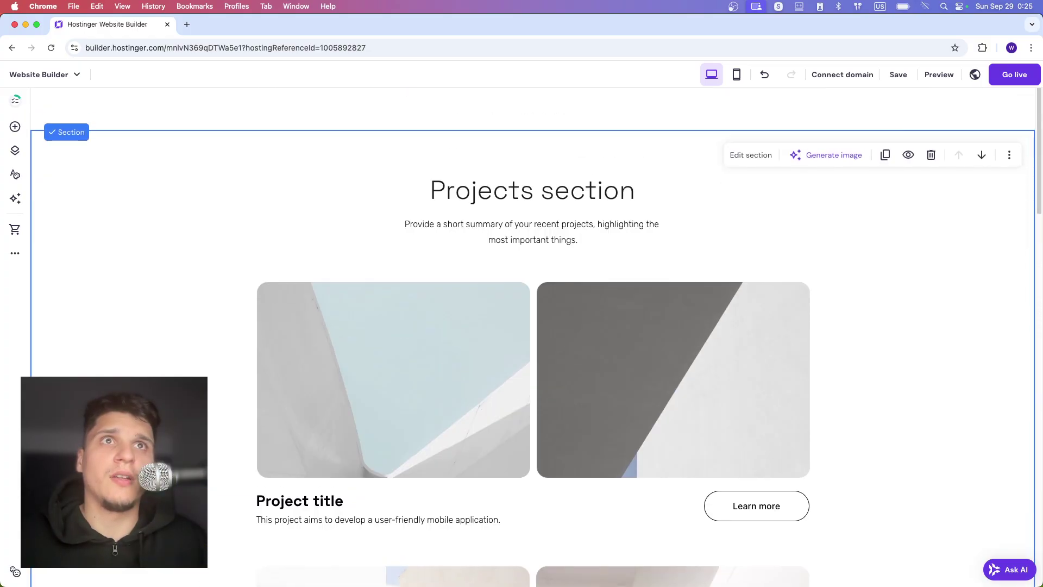
scroll(674, 337, down, 5)
scroll(673, 337, up, 5)
scroll(673, 337, down, 6)
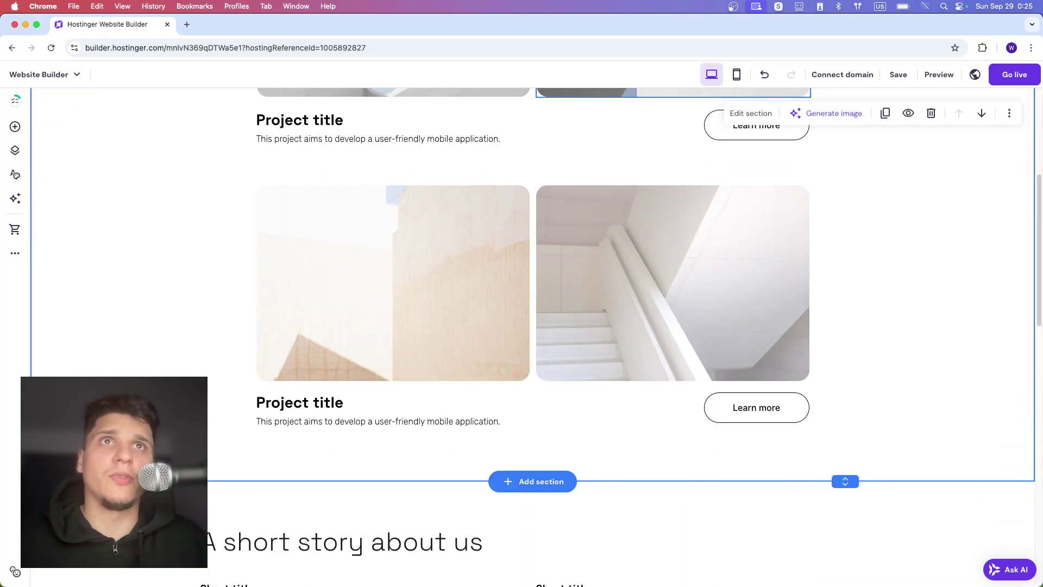
scroll(533, 326, down, 4)
scroll(532, 326, up, 1)
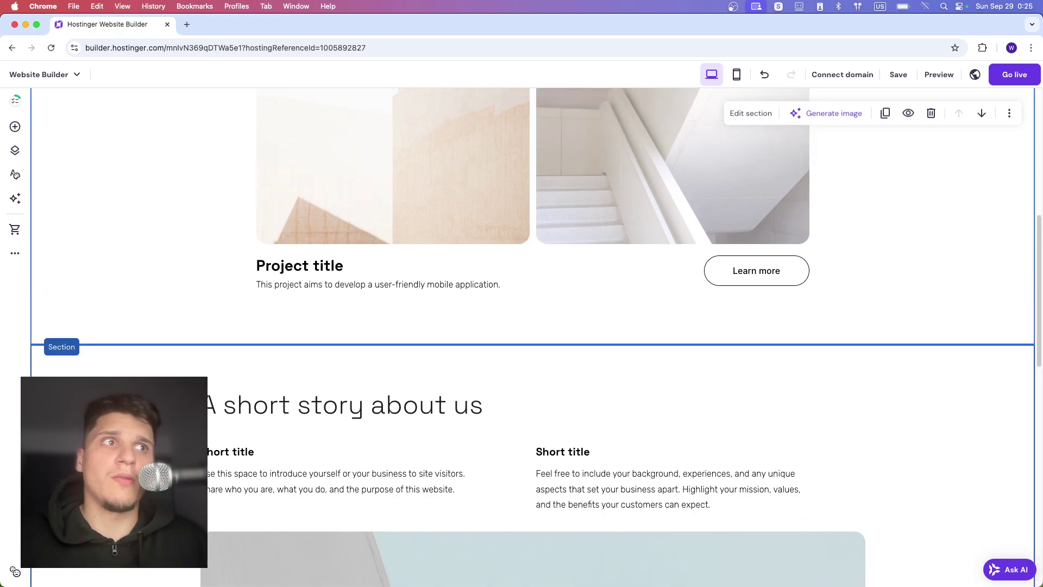
click(959, 370)
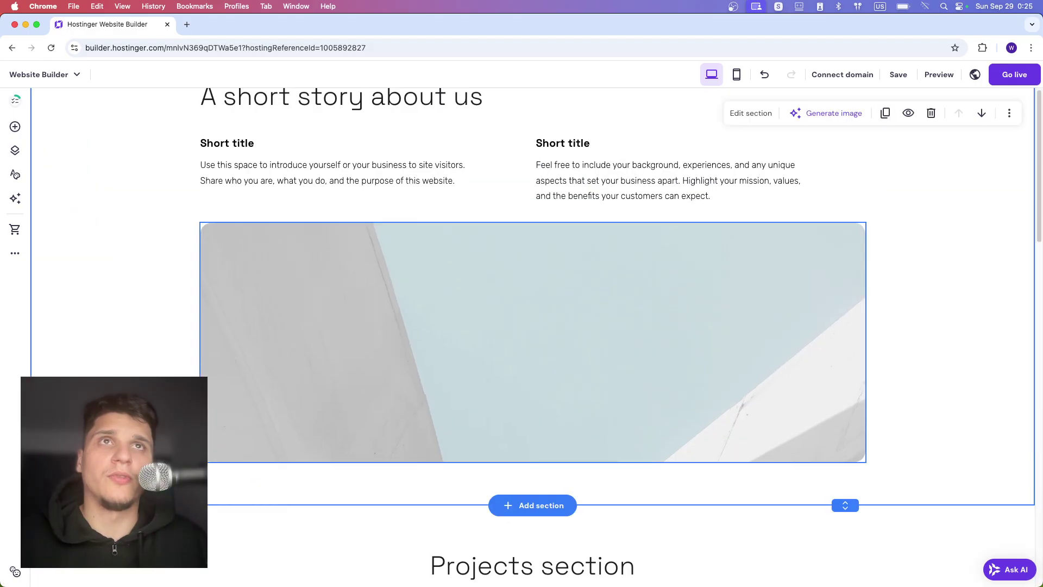
scroll(434, 337, up, 1)
click(326, 200)
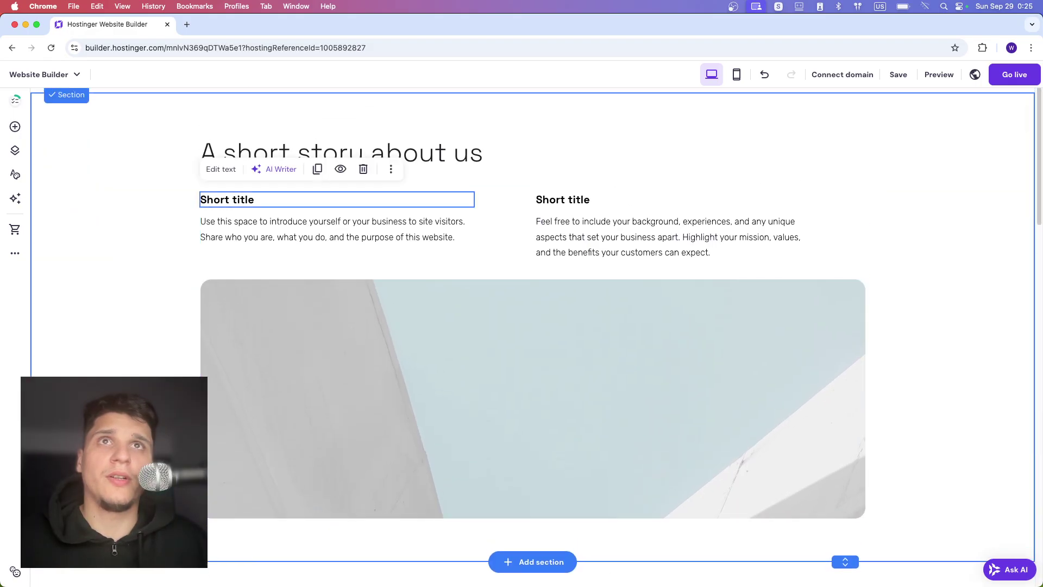
click(348, 148)
scroll(348, 152, up, 1)
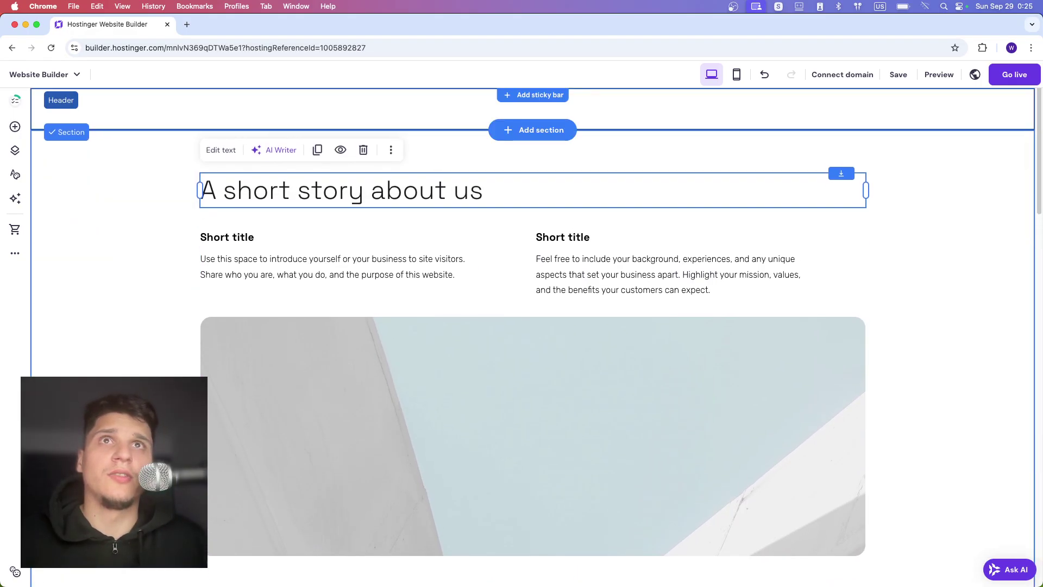
Try out a sticky bar with promotional text above the header and remove it again
click(348, 109)
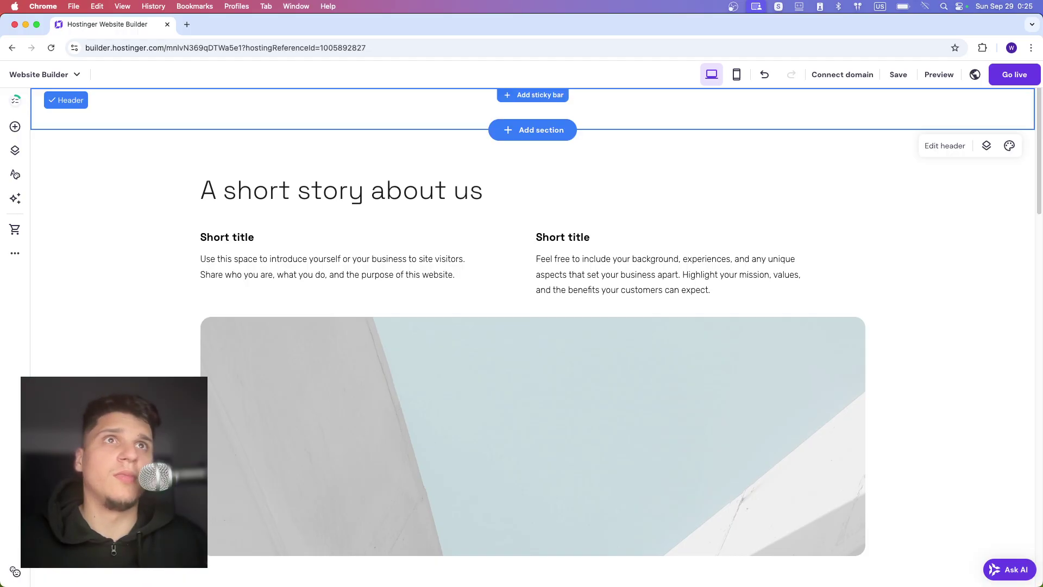
click(533, 95)
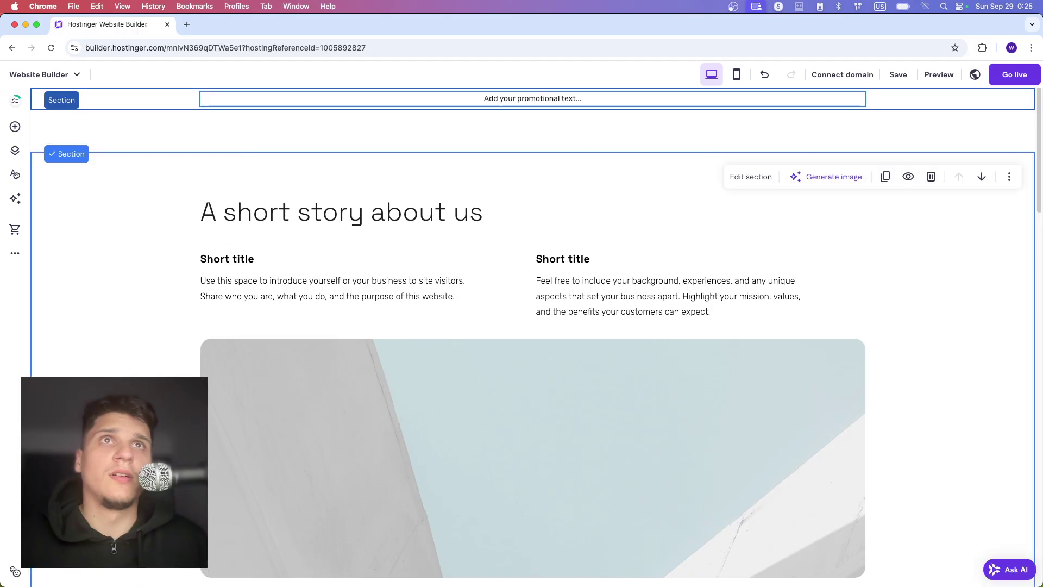
click(532, 98)
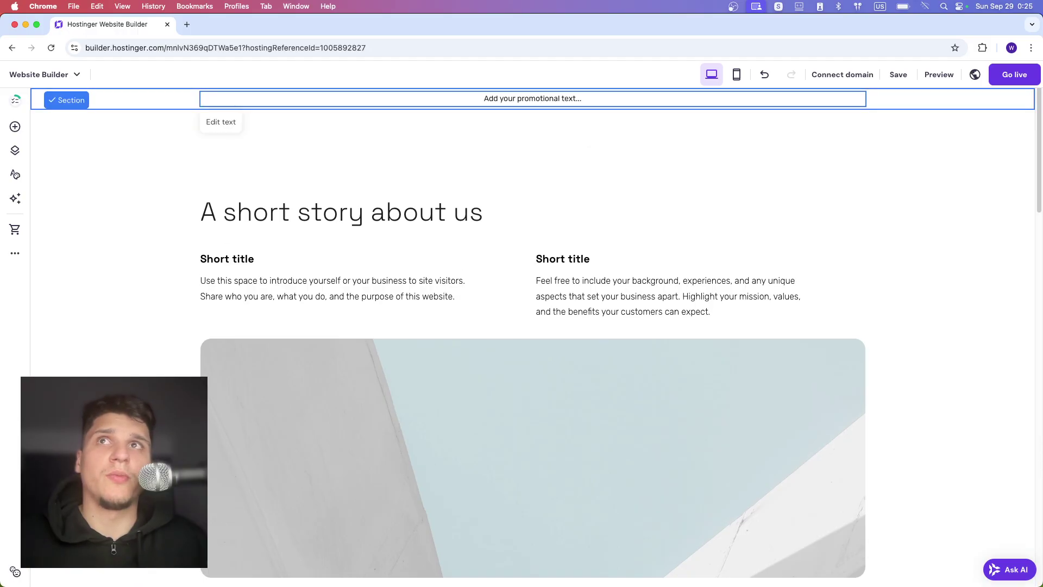
click(918, 98)
click(1009, 126)
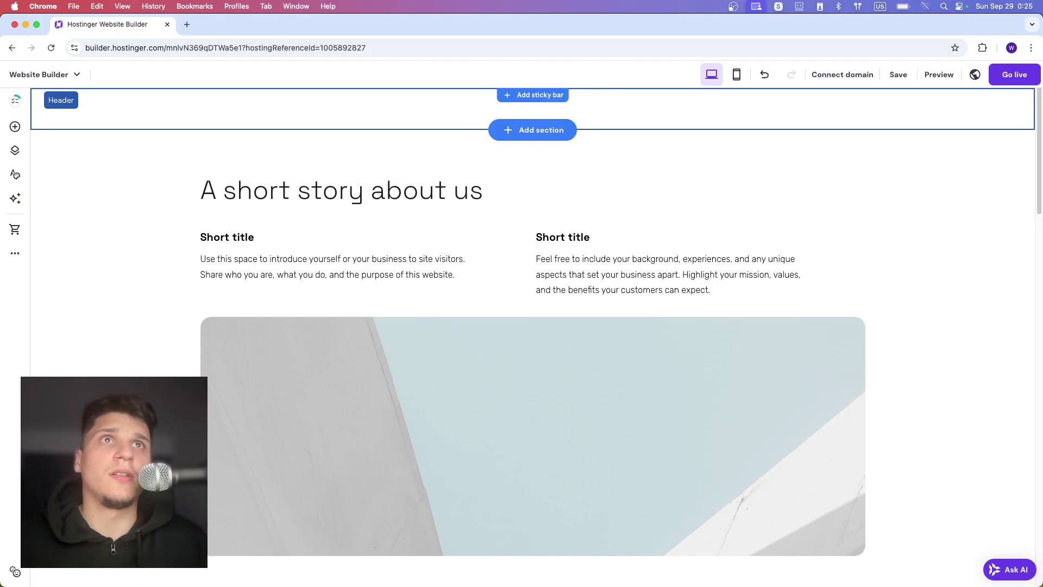
click(15, 127)
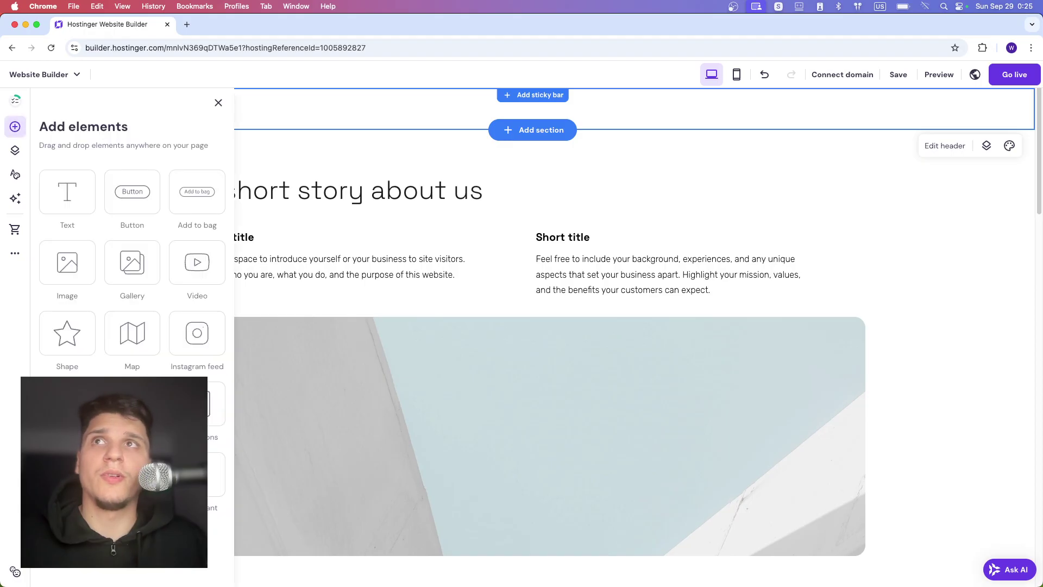
click(218, 103)
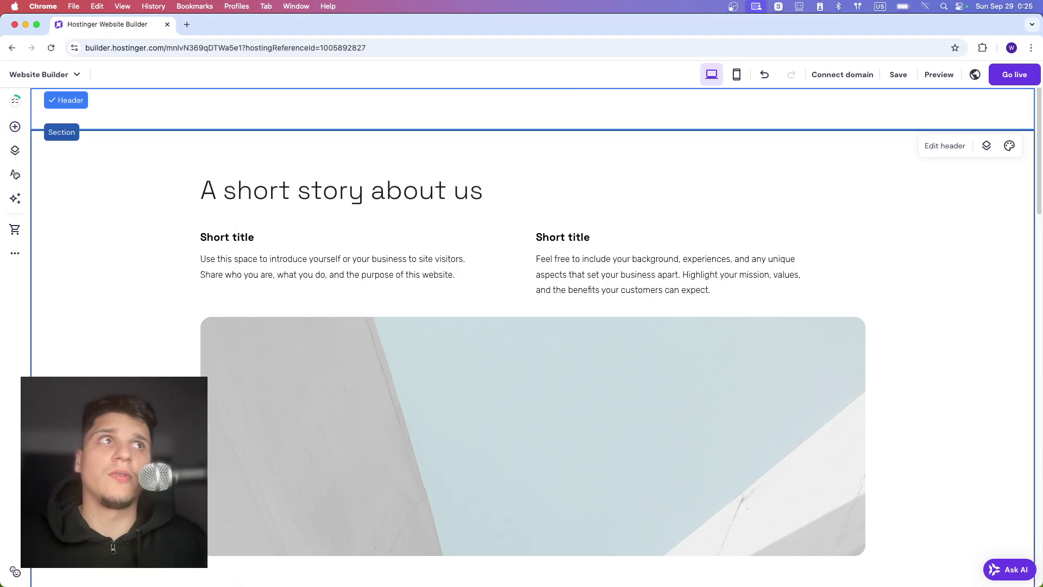
Hide the logo in the header settings, keeping the social icons switched off
click(945, 145)
click(890, 177)
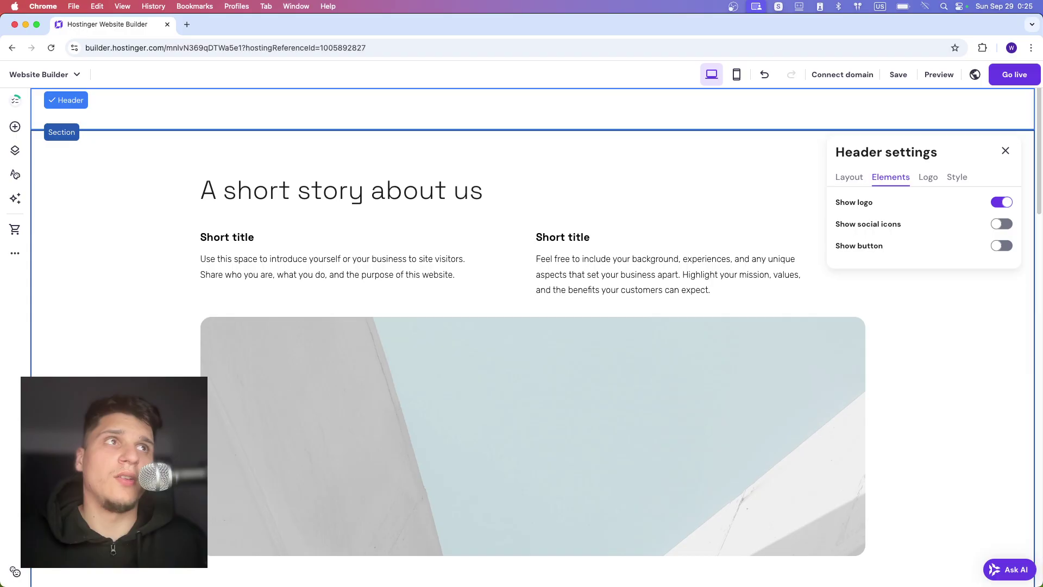
click(957, 177)
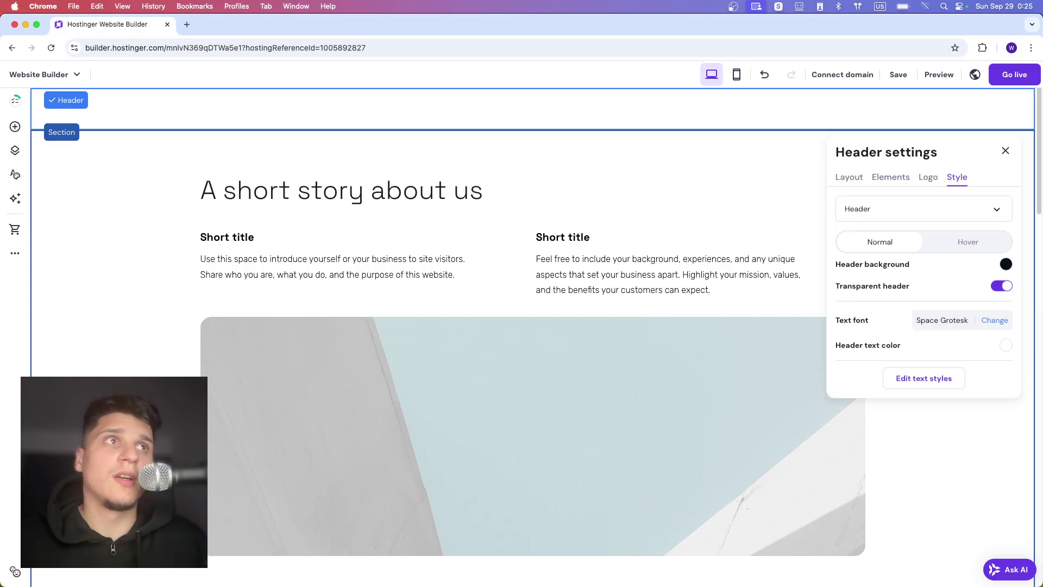
click(927, 177)
click(890, 177)
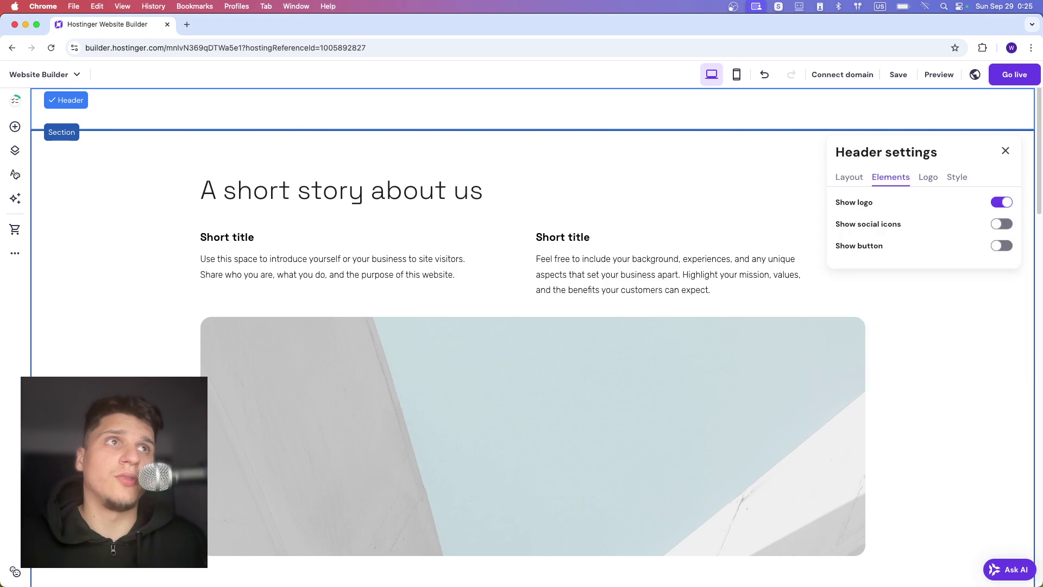
click(1001, 223)
click(1002, 224)
click(1002, 202)
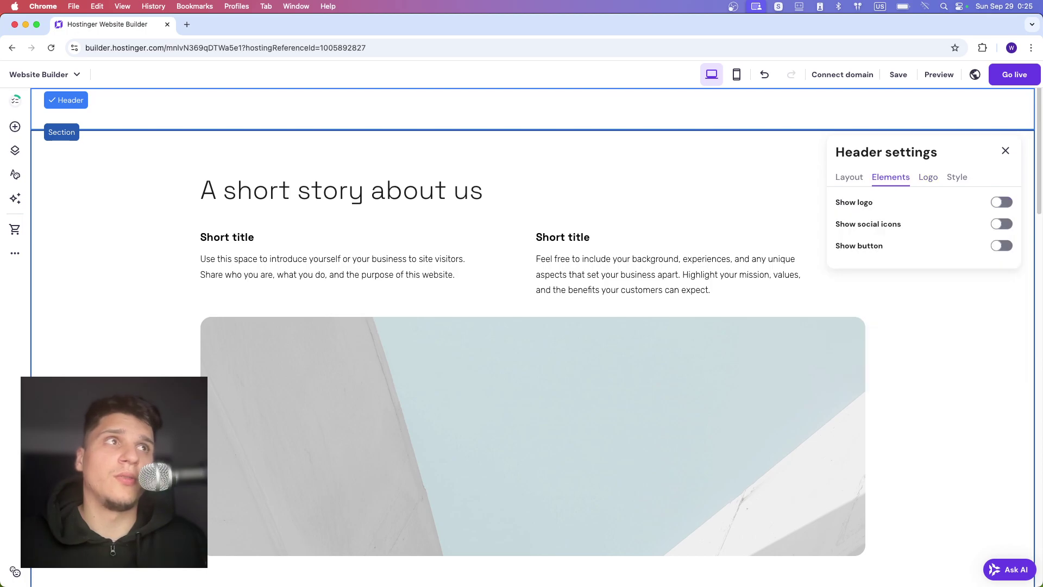
Show the social icons in the header, briefly try the header button and leave it switched off
click(1001, 224)
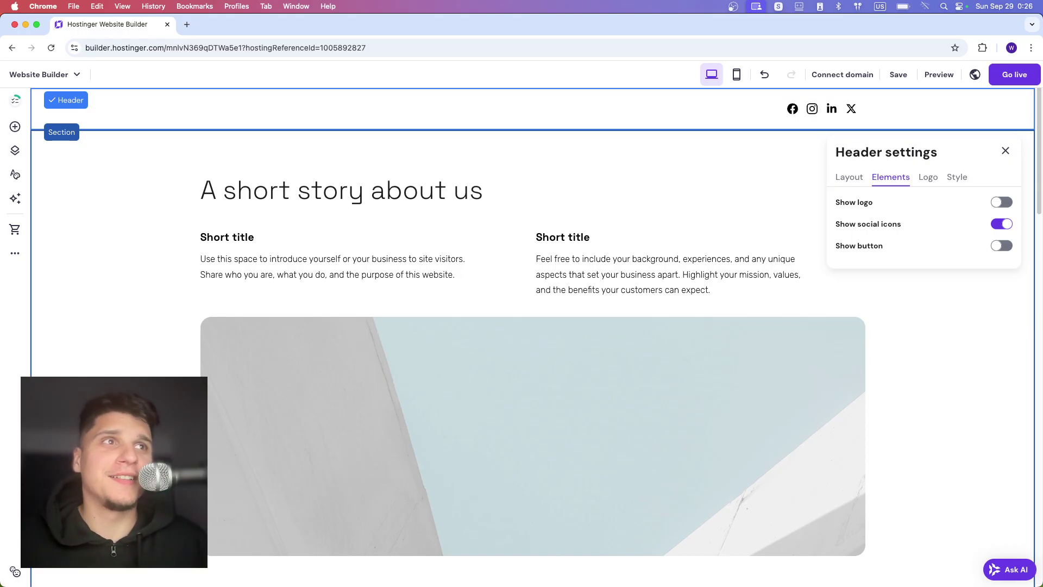
click(1001, 246)
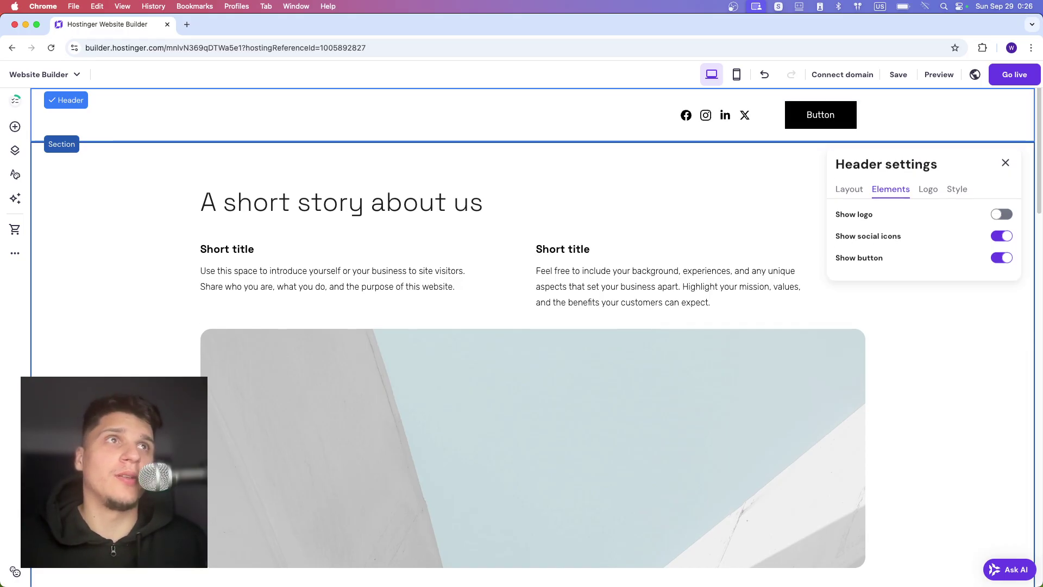
click(1001, 257)
click(1005, 162)
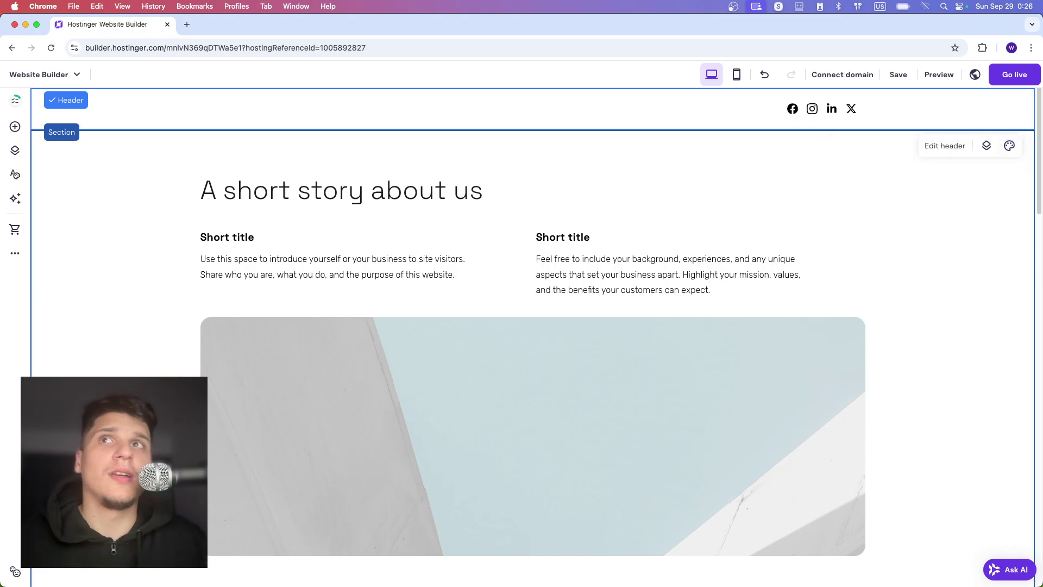
Examine the page list and the header's elements, logo and style settings
click(14, 151)
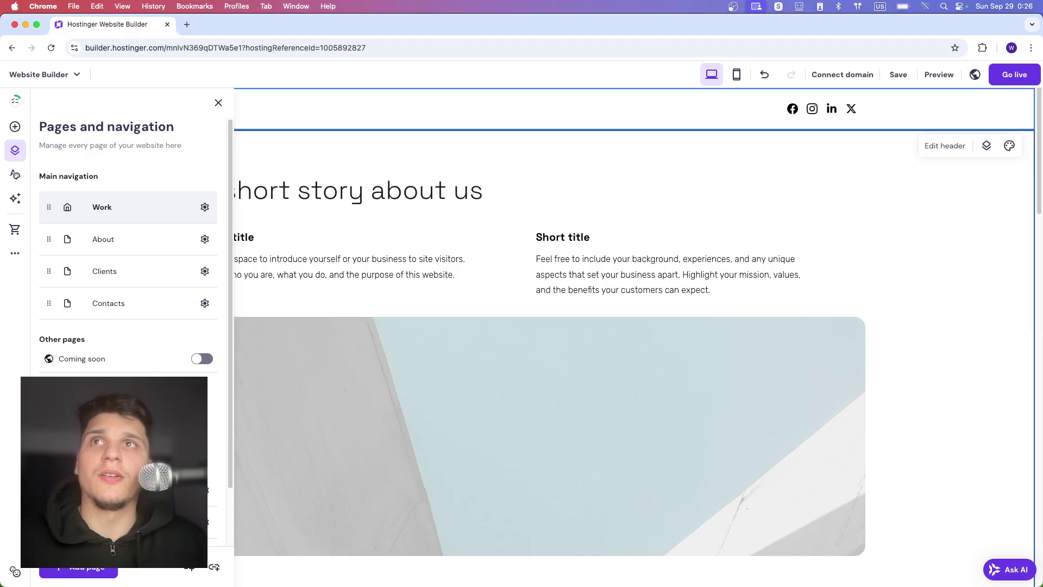
click(792, 109)
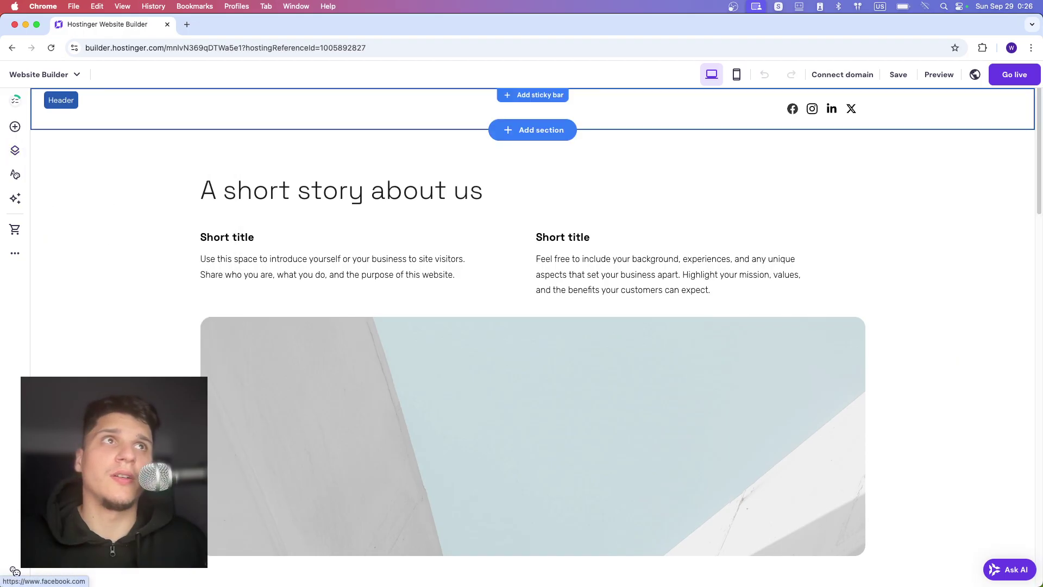
click(891, 111)
click(943, 146)
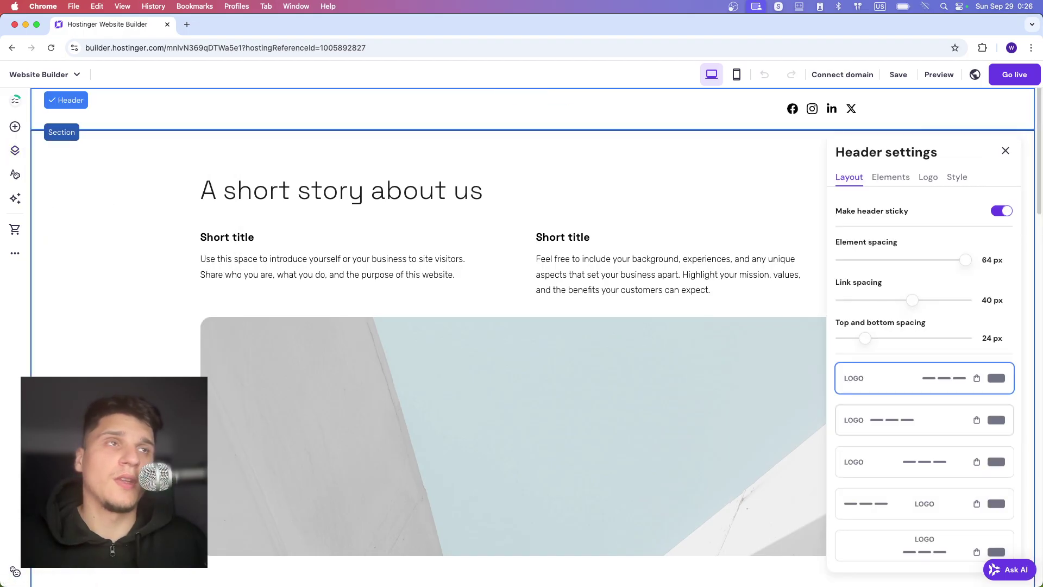
click(891, 178)
click(928, 177)
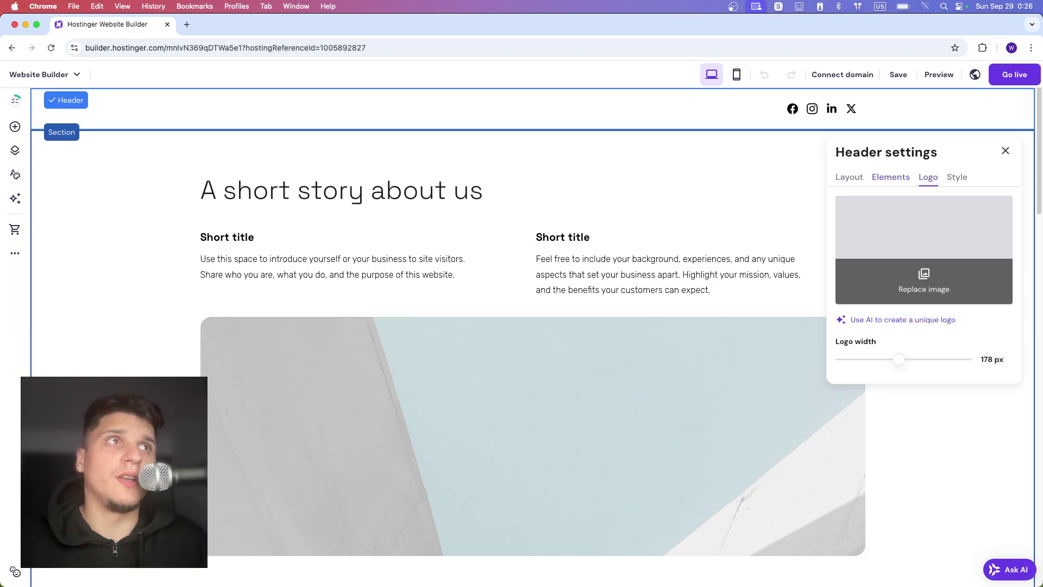
click(957, 178)
scroll(946, 245, down, 1)
click(923, 153)
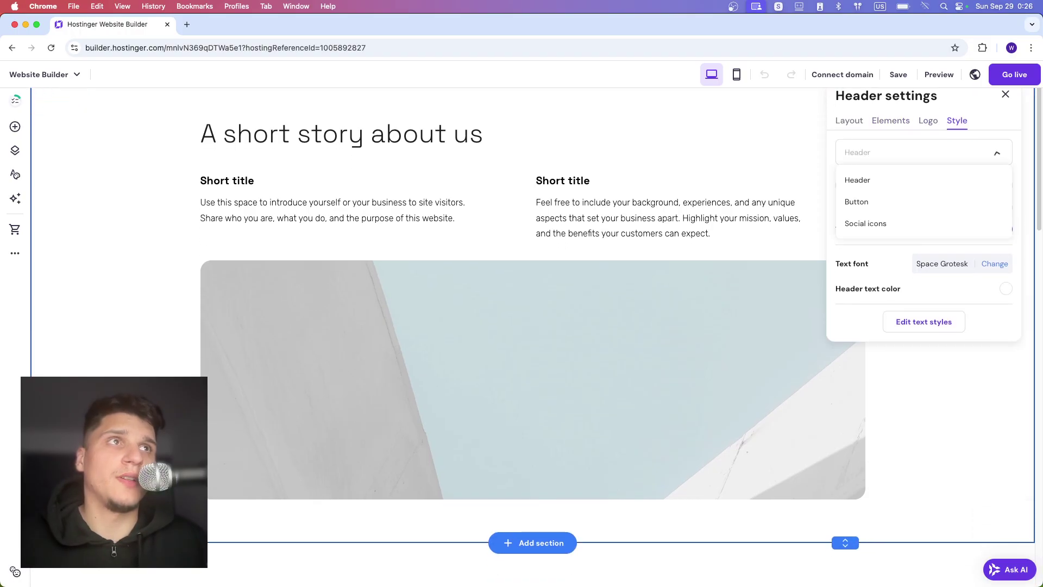
Compare the header layouts and apply the one with the navigation links directly beside the logo and the bag and button opposite
click(849, 121)
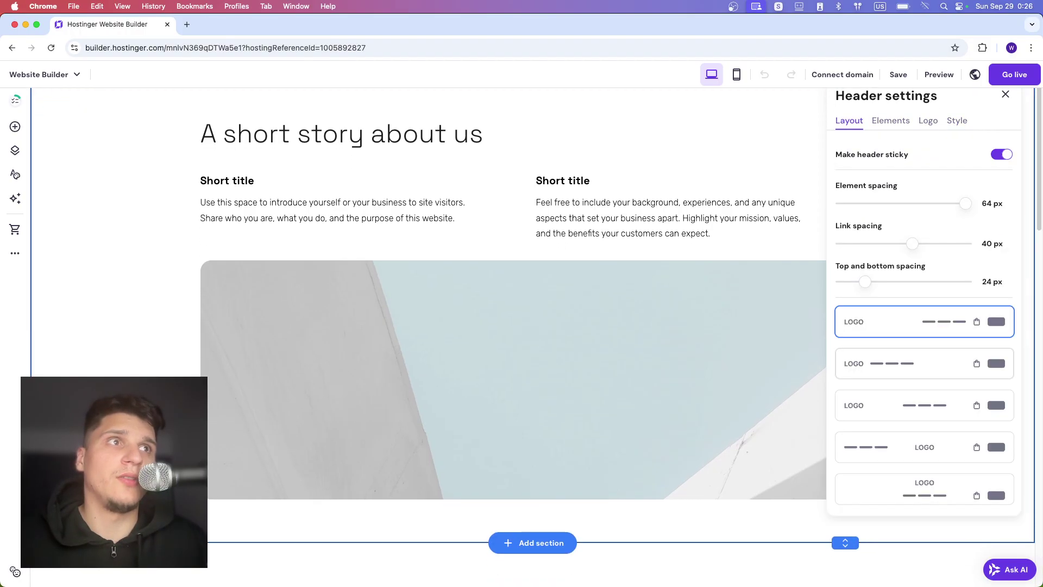
scroll(923, 321, down, 5)
scroll(923, 247, up, 1)
scroll(924, 201, up, 5)
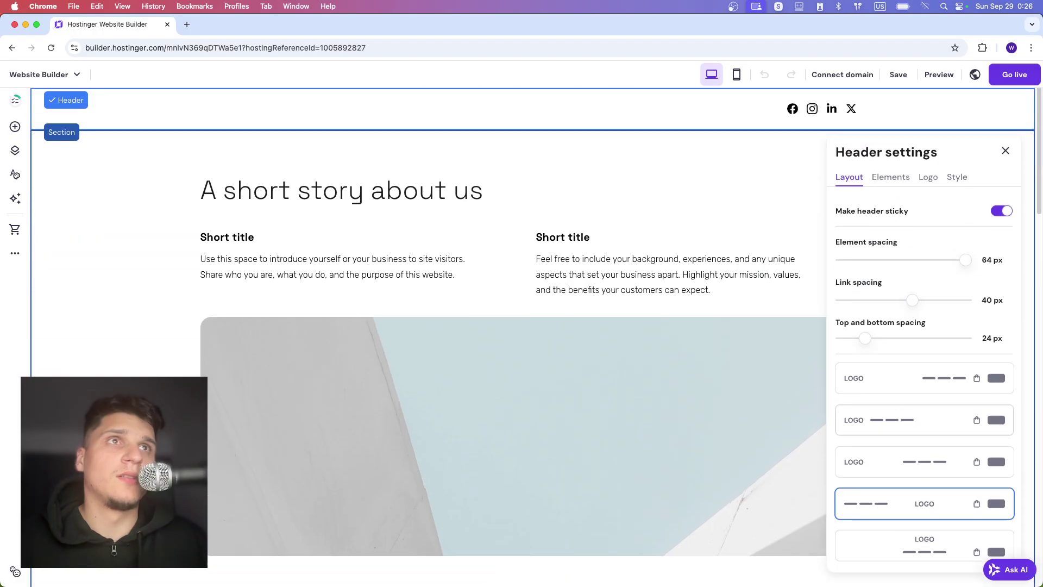
scroll(924, 337, down, 1)
click(923, 427)
click(923, 386)
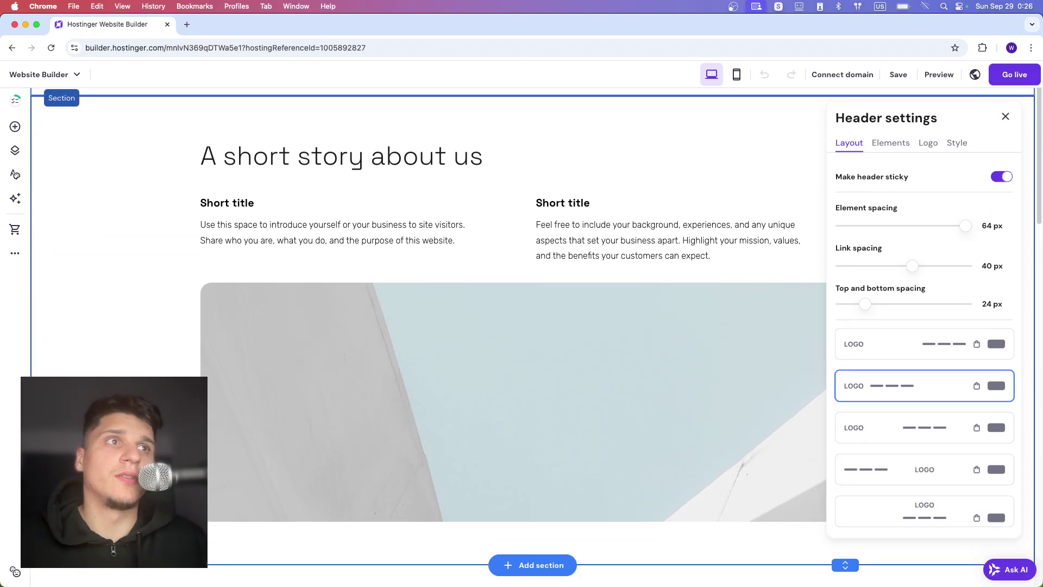
Look through the elements that can be added and the section categories offered after the contact form section
click(343, 157)
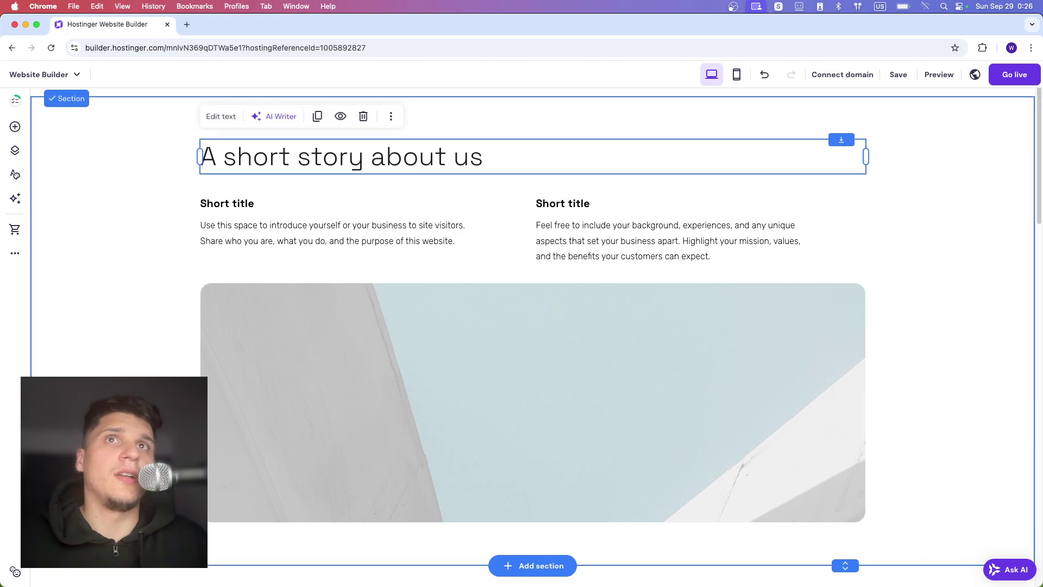
scroll(342, 190, up, 1)
click(261, 110)
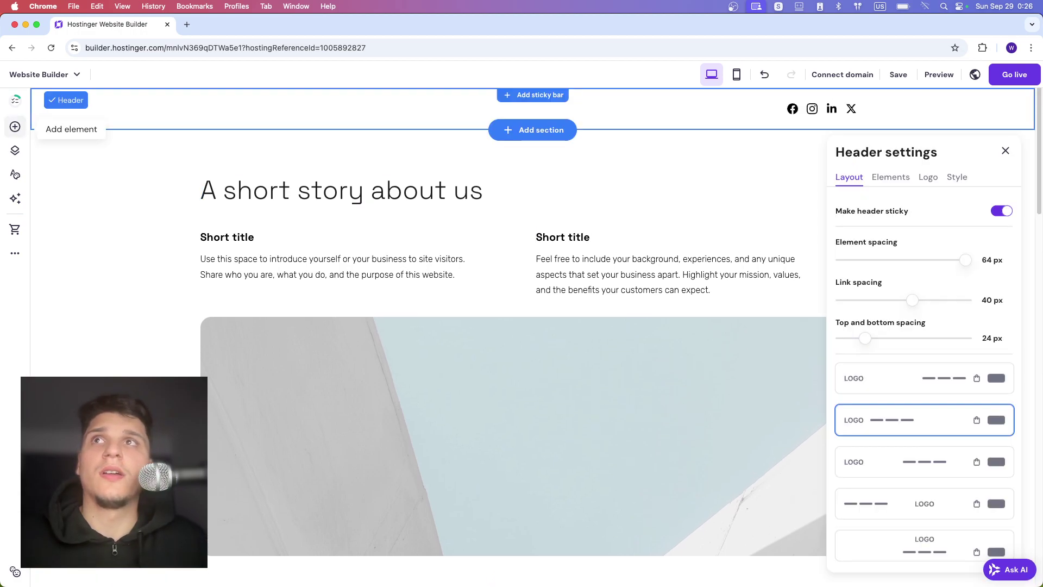
click(16, 127)
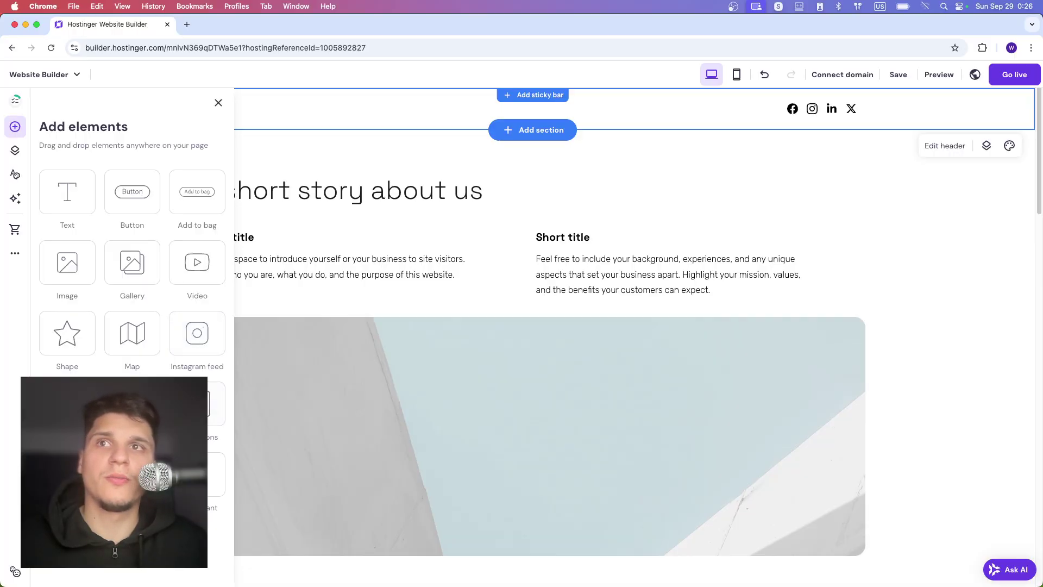
click(391, 404)
scroll(391, 404, down, 20)
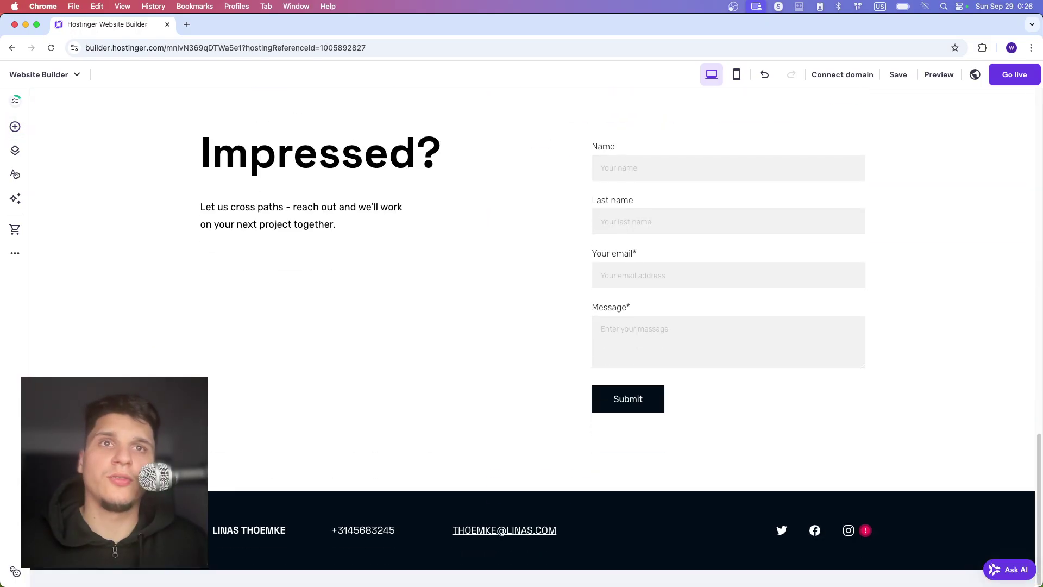
click(531, 491)
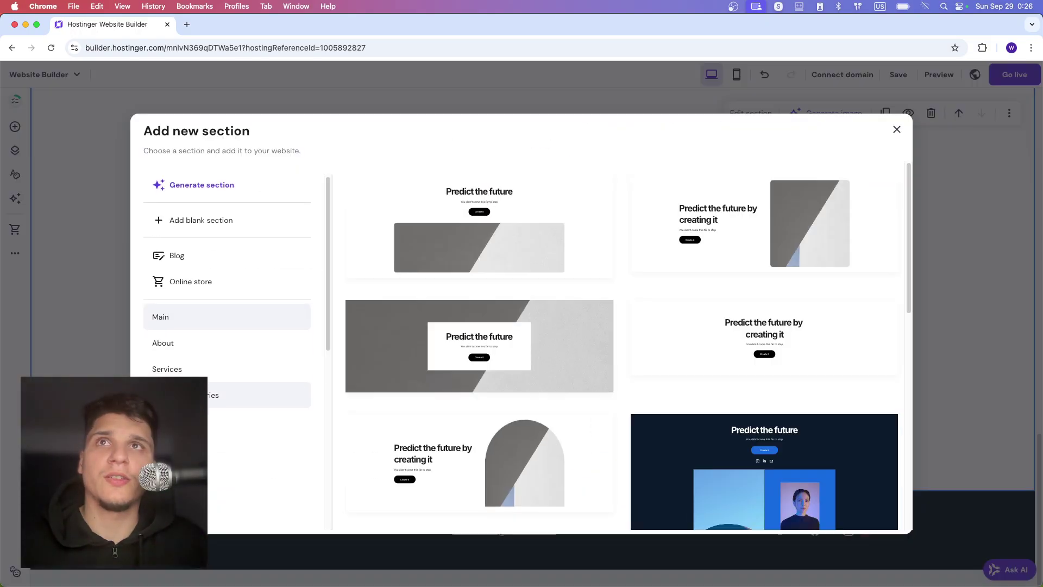
scroll(184, 380, down, 8)
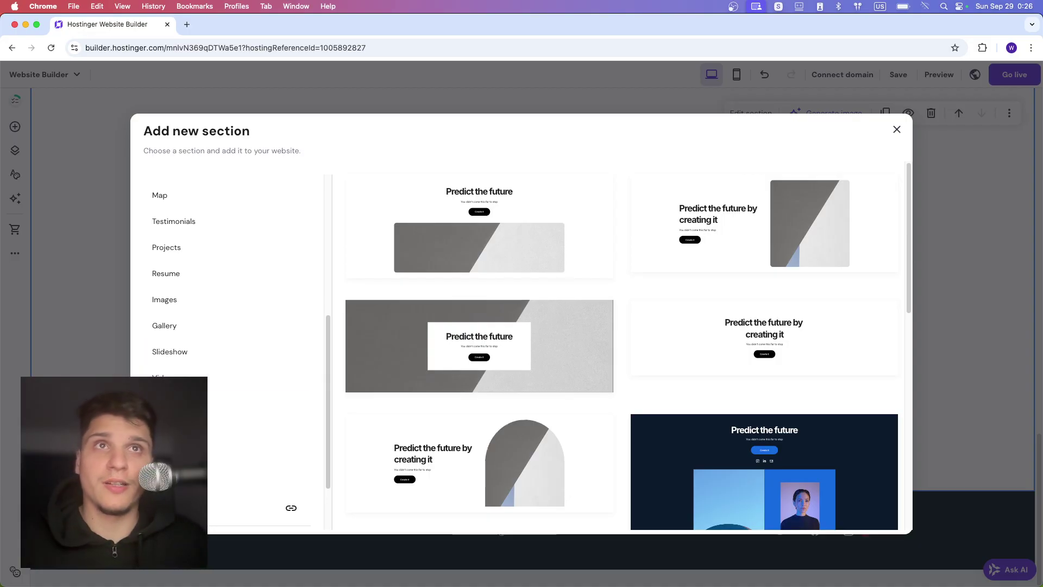
click(897, 129)
Look through the About, Contacts and Work pages and compare their headers and content
scroll(364, 152, up, 20)
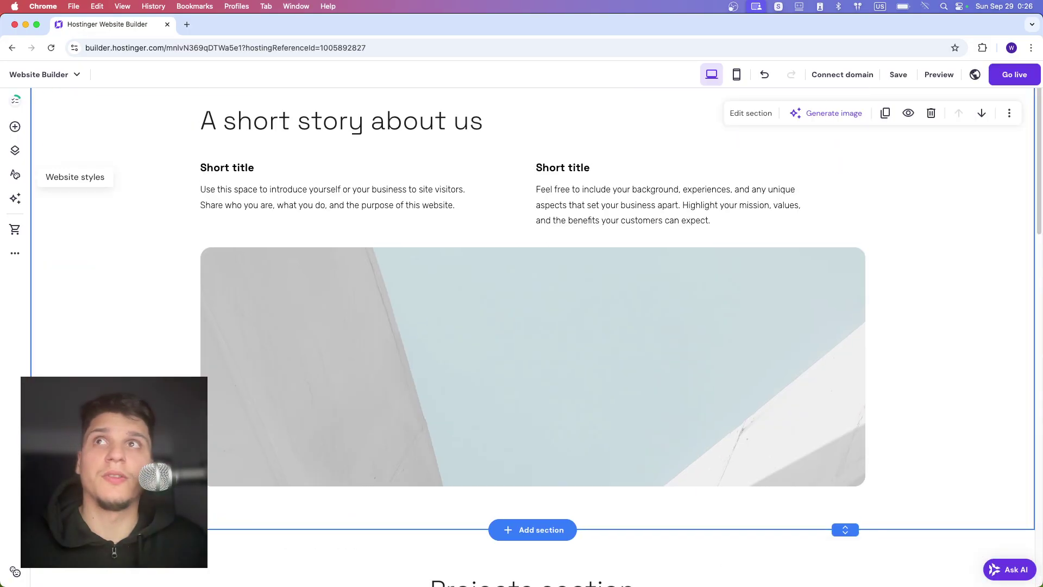
click(15, 150)
click(103, 239)
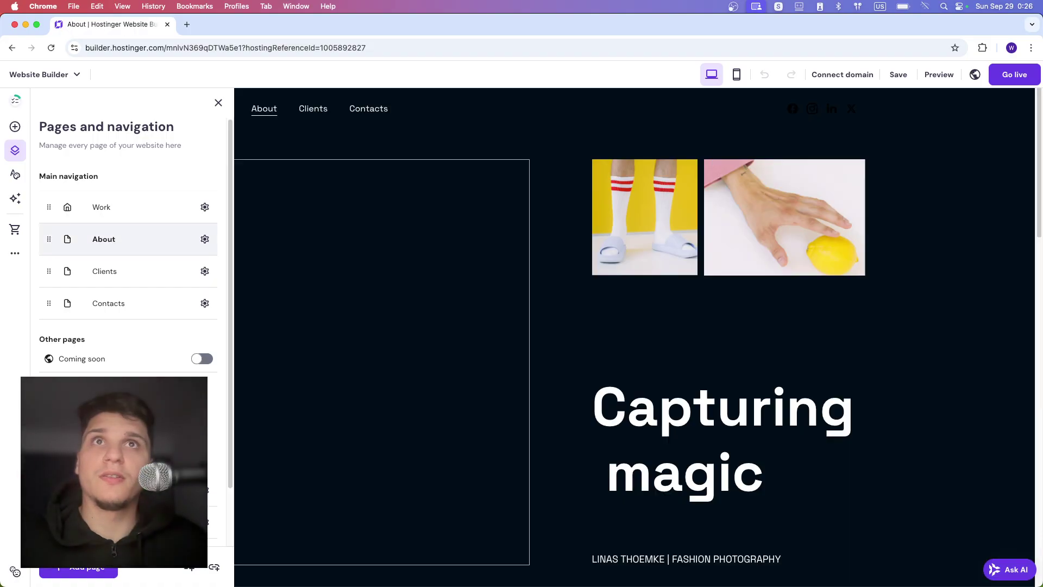
click(102, 207)
click(103, 239)
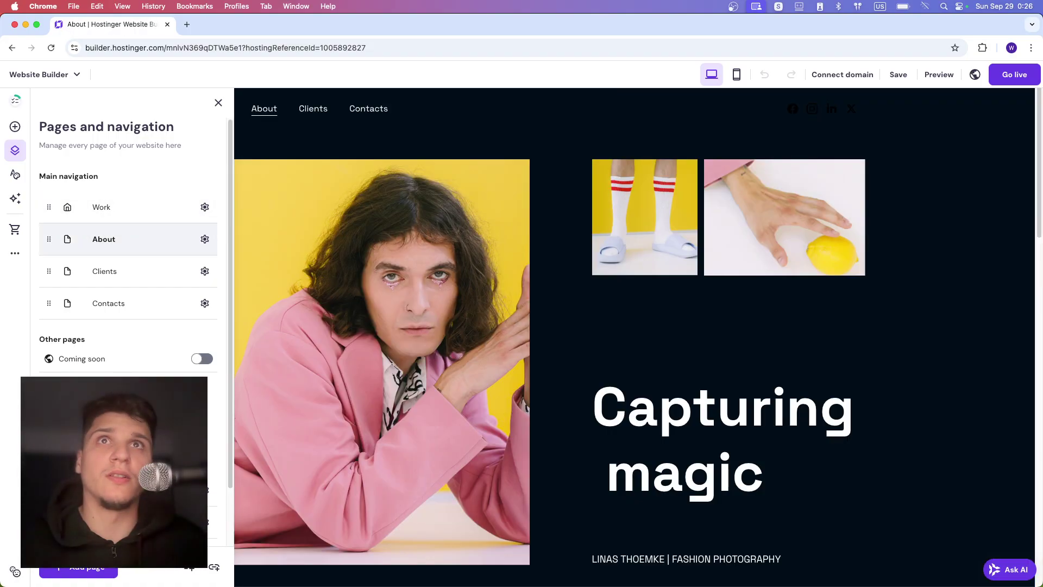
click(565, 316)
click(368, 108)
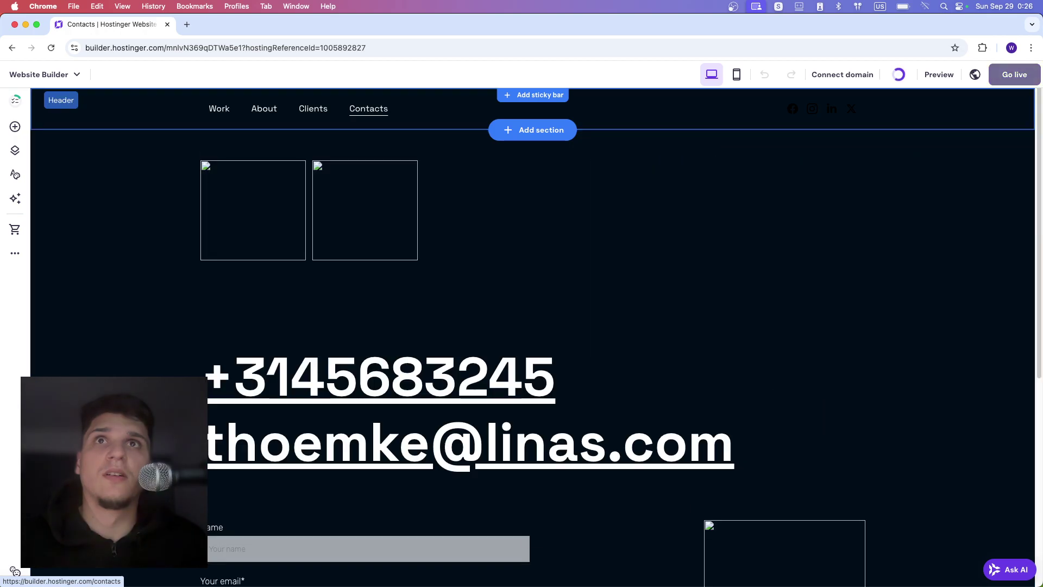
click(264, 108)
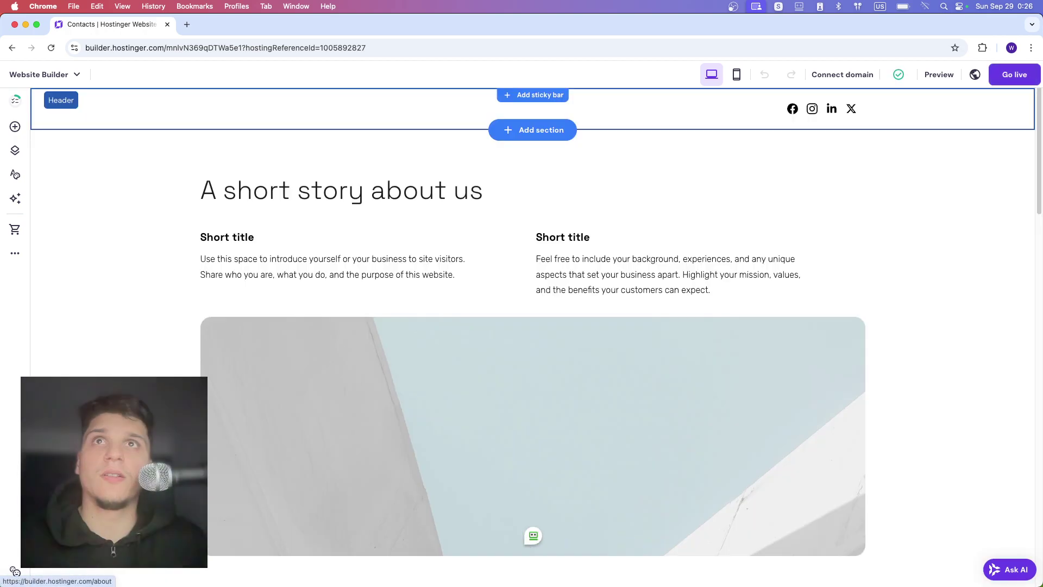
click(219, 109)
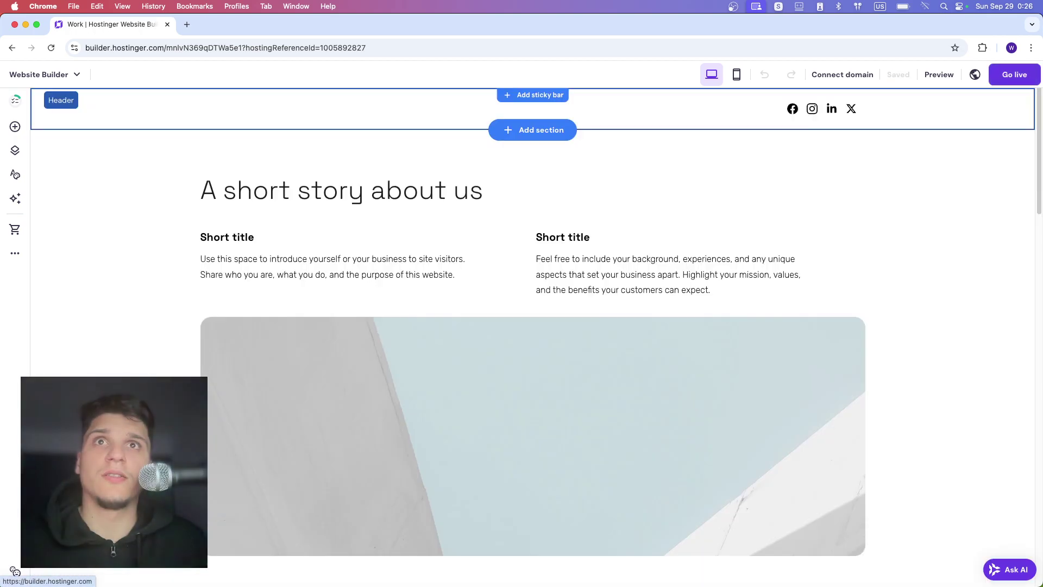
scroll(219, 109, down, 5)
scroll(219, 108, up, 2)
scroll(532, 336, up, 4)
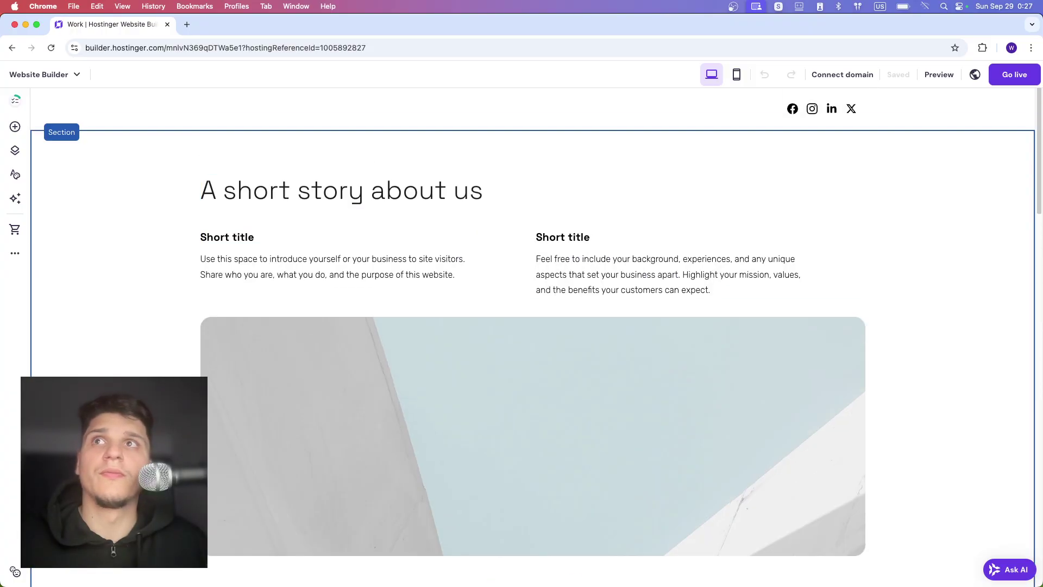
Examine the Project 1 page hidden from navigation and the options available for it
click(15, 151)
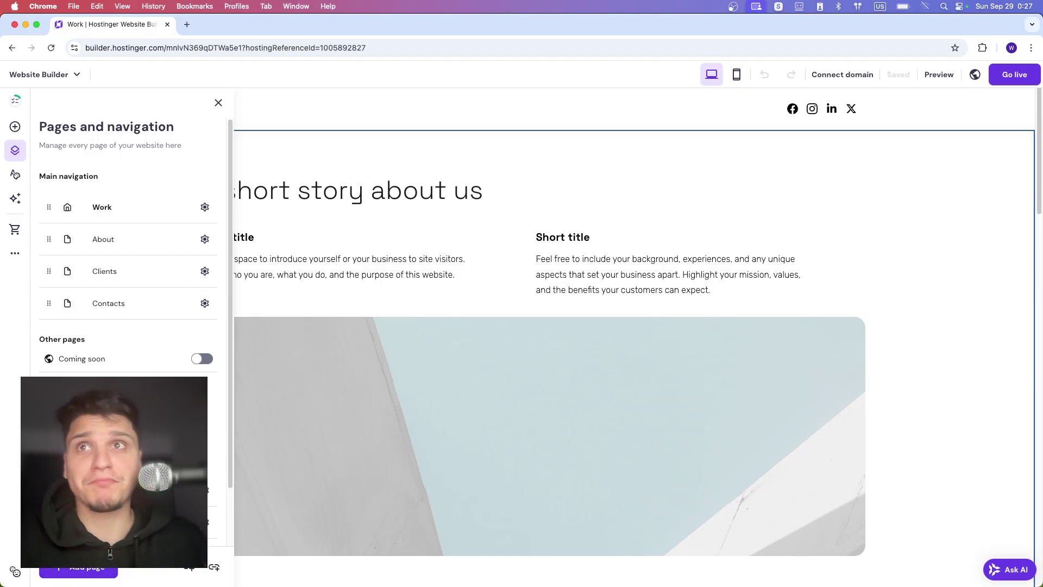
scroll(128, 272, down, 3)
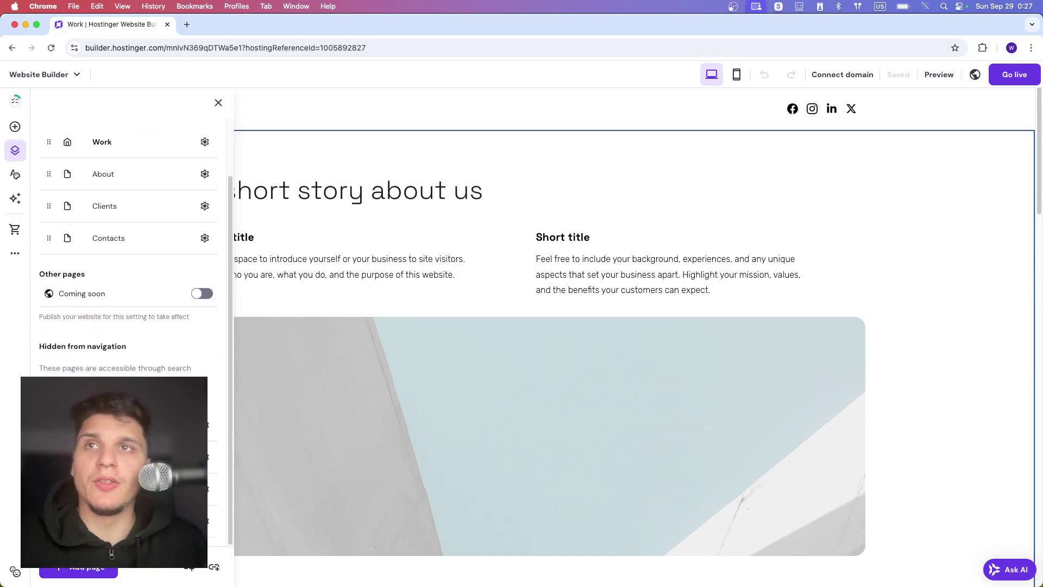
click(108, 425)
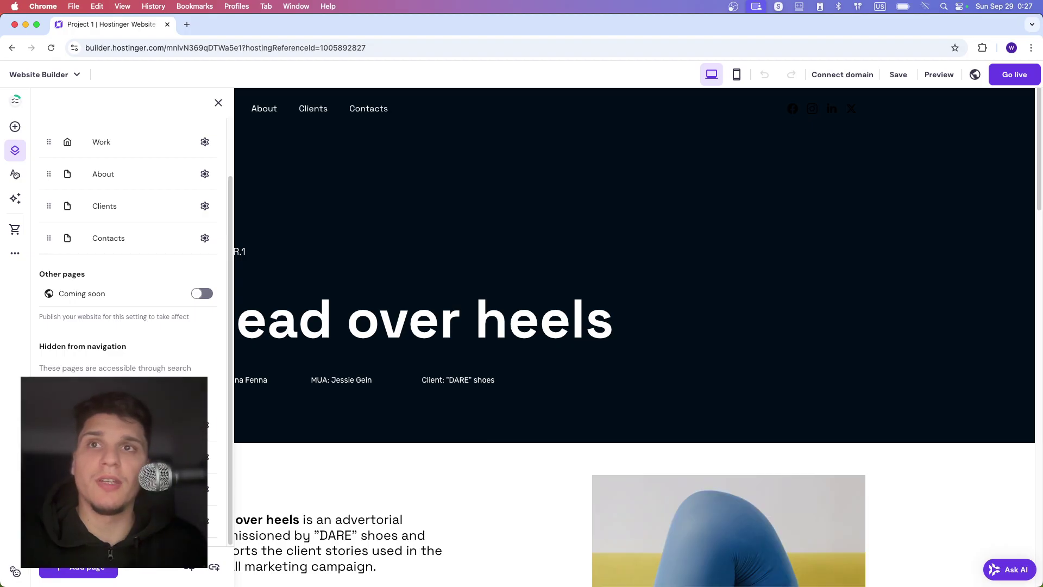
click(207, 424)
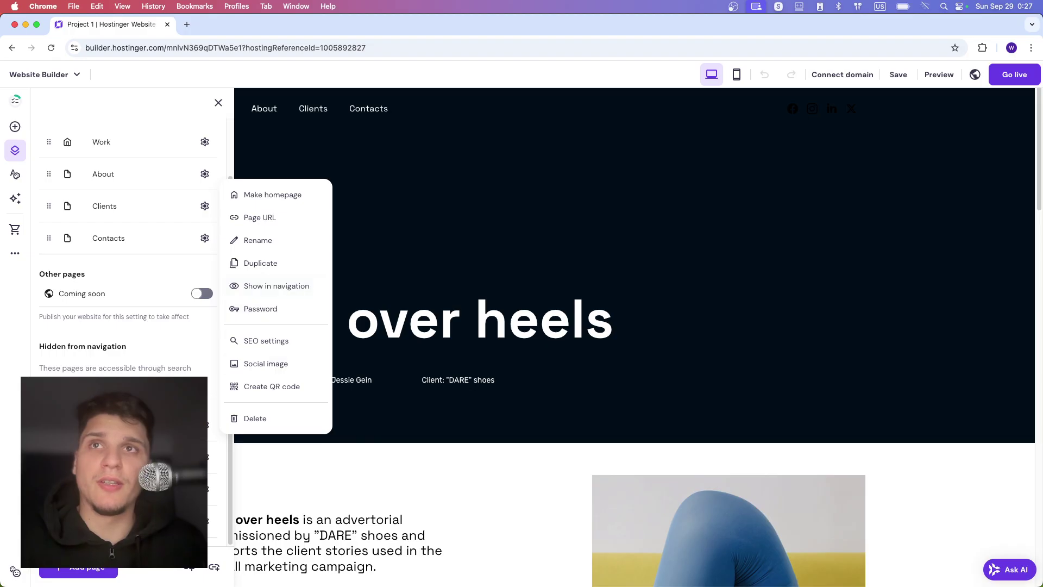
click(206, 425)
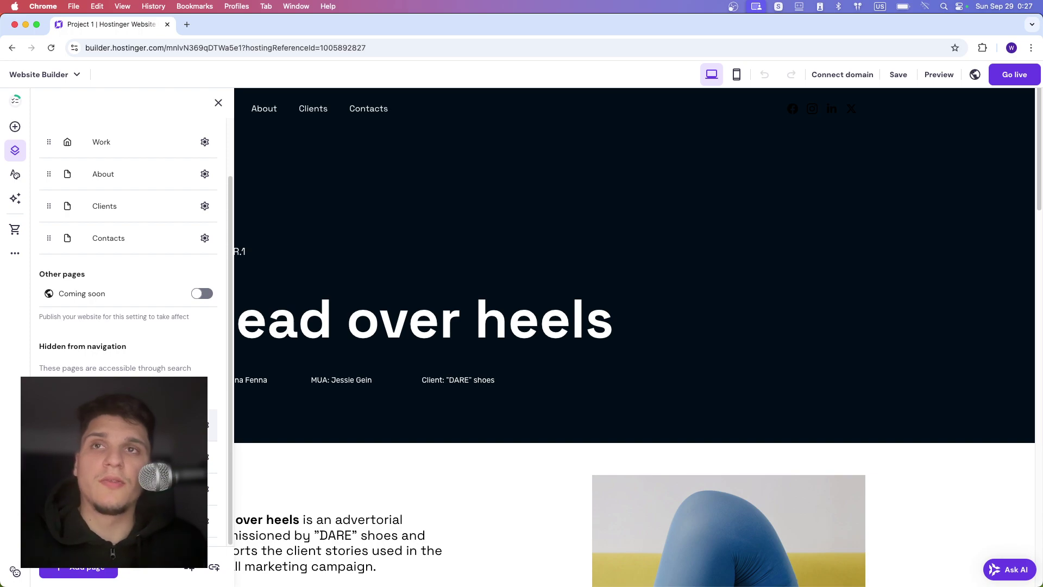
scroll(131, 337, up, 2)
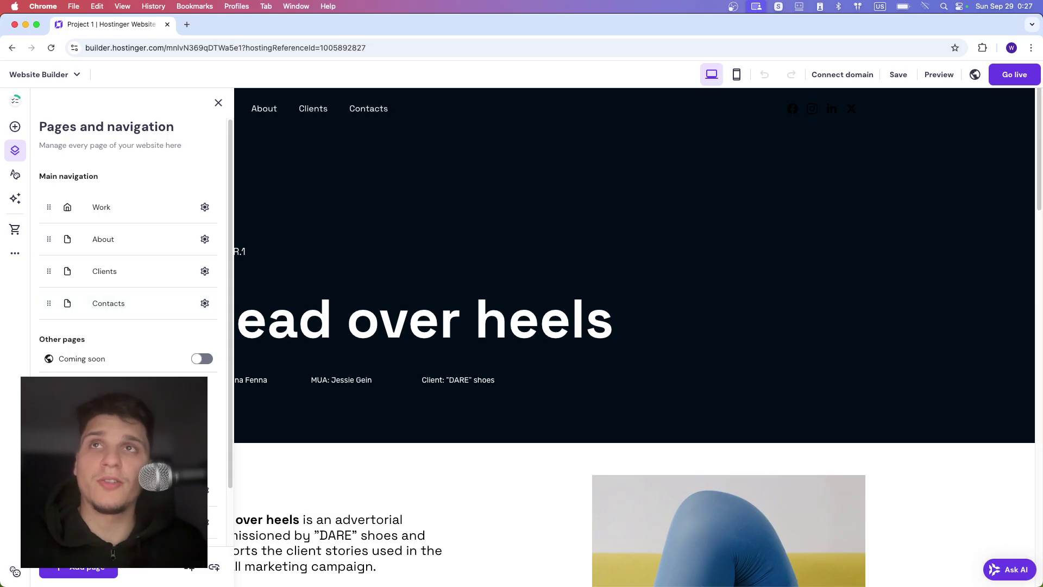
Look through the about and projects sections of the Work page
click(107, 209)
click(521, 307)
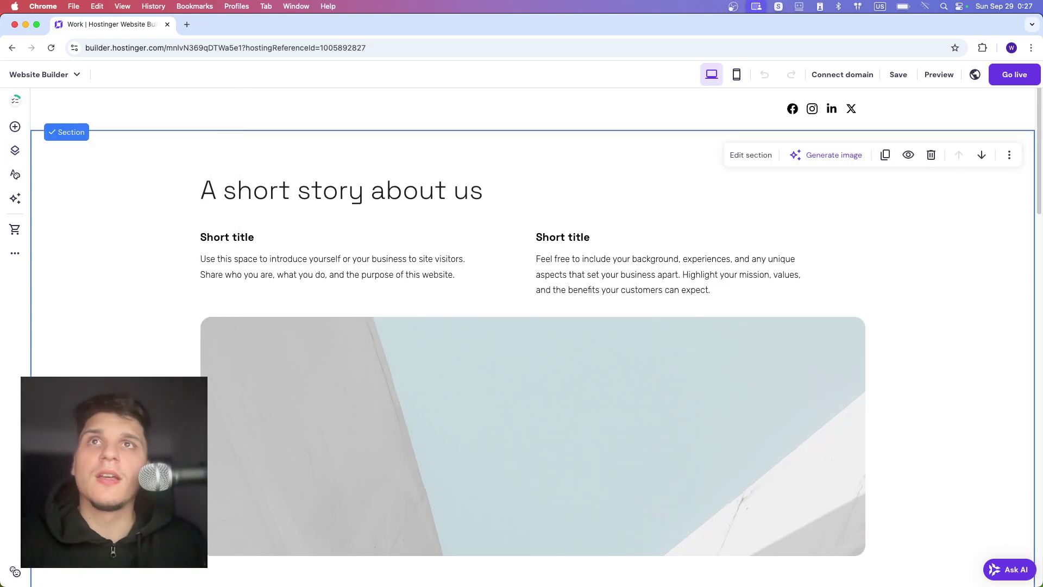
scroll(522, 324, down, 7)
click(522, 287)
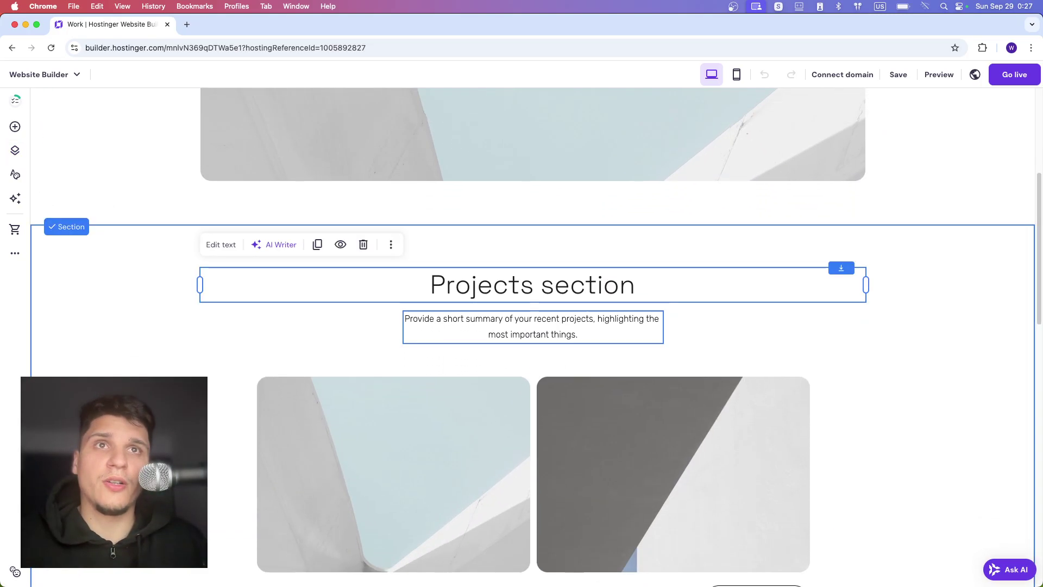
click(429, 435)
scroll(429, 435, down, 2)
scroll(532, 336, down, 6)
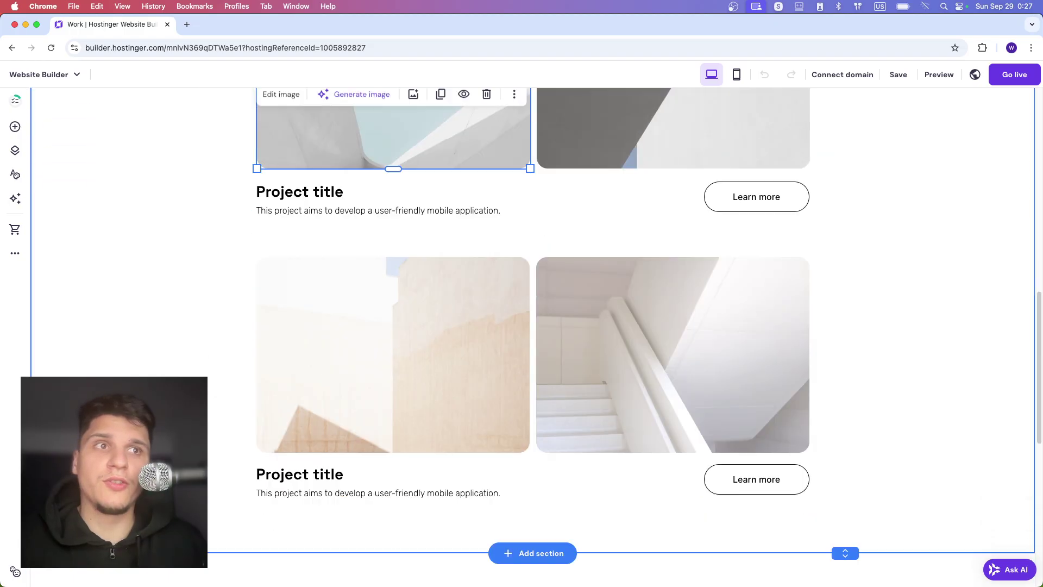
scroll(533, 337, up, 5)
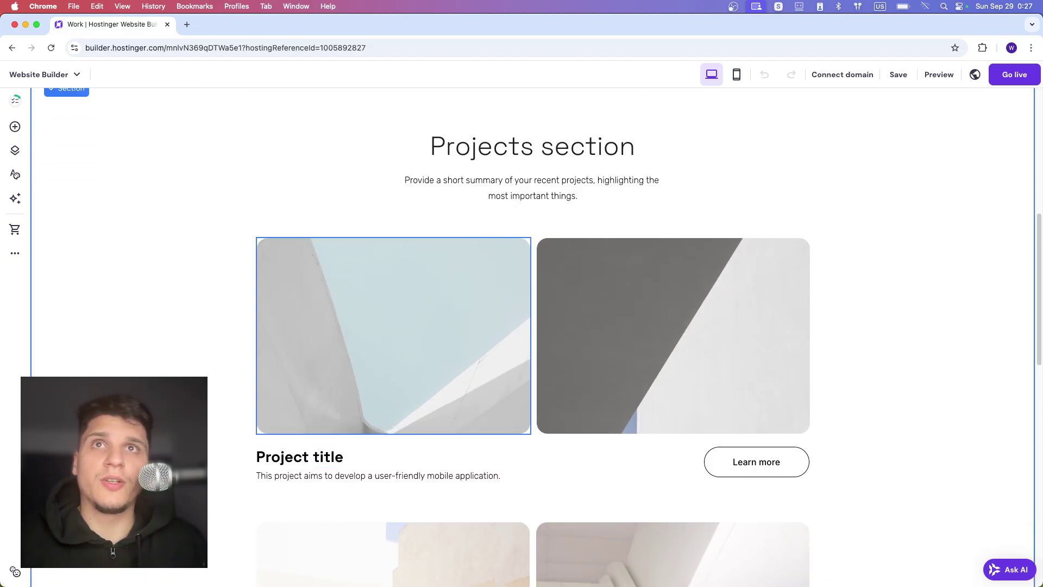
Check the image and style settings of the first project image, and delete that image
click(281, 214)
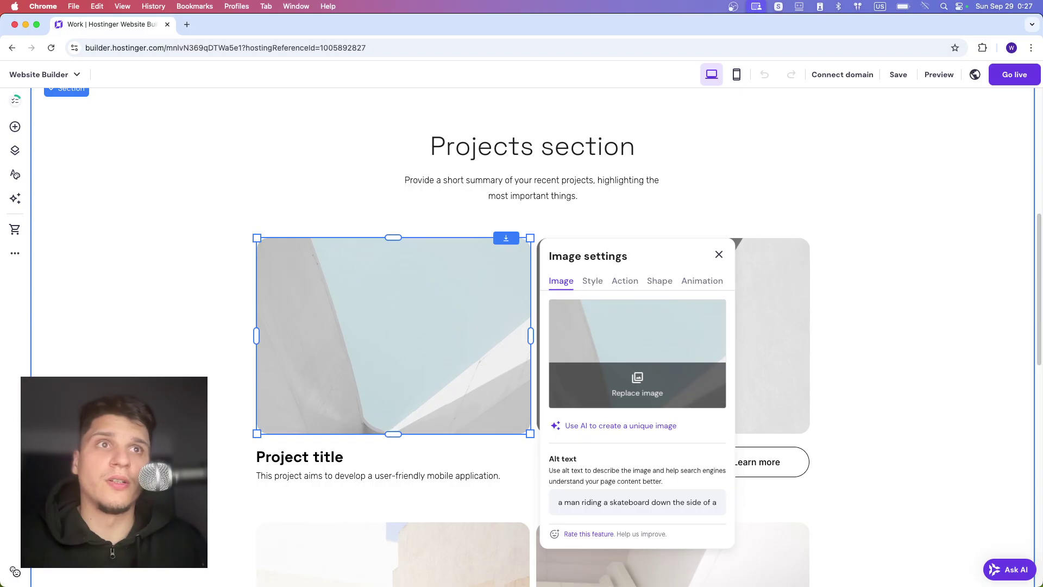
click(593, 281)
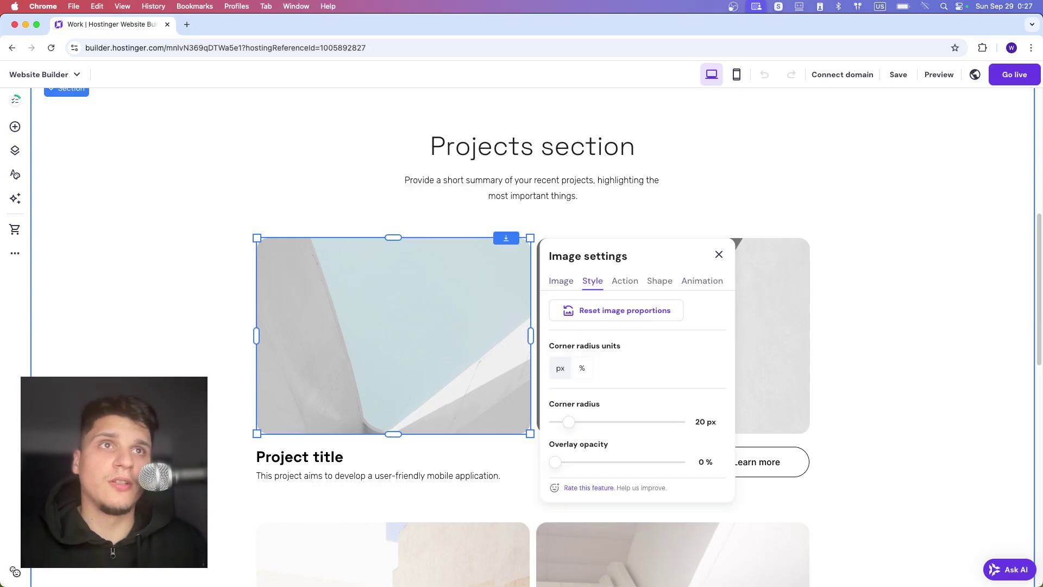
click(719, 254)
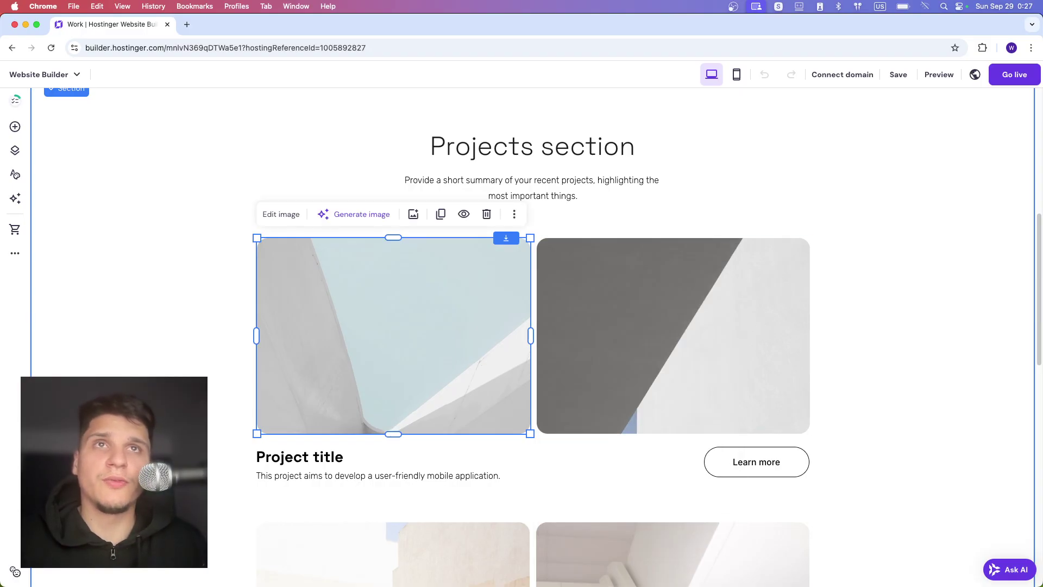
click(486, 214)
Try a video element in the empty first project spot, make it slightly taller, and delete it
click(15, 127)
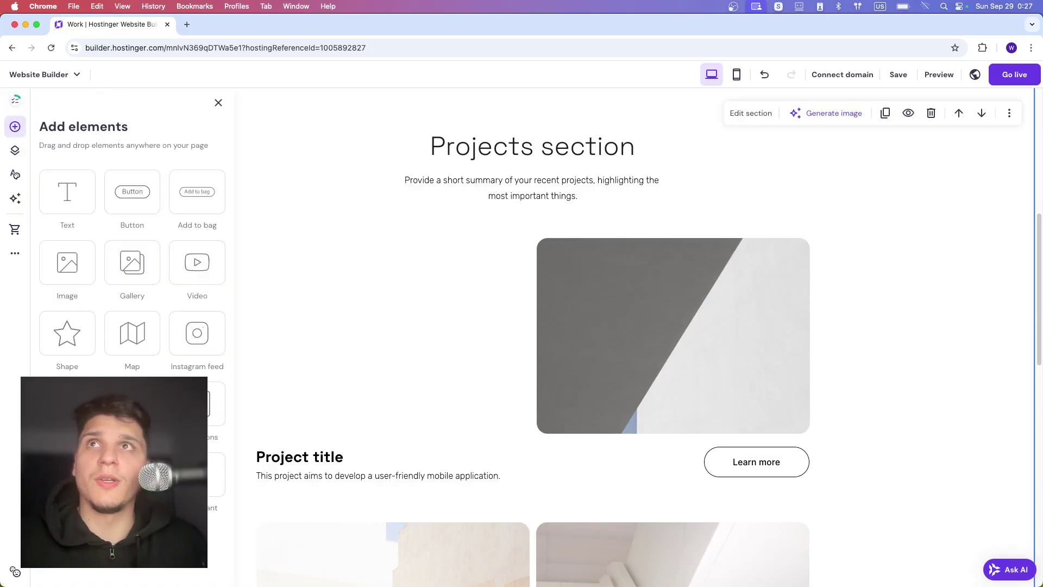
click(197, 263)
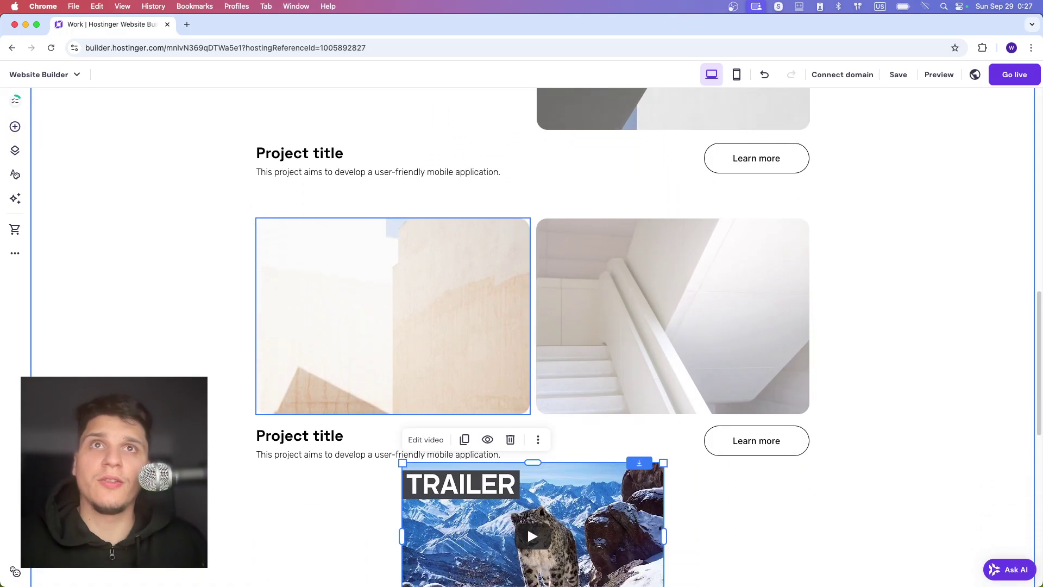
drag(527, 503, 380, 209)
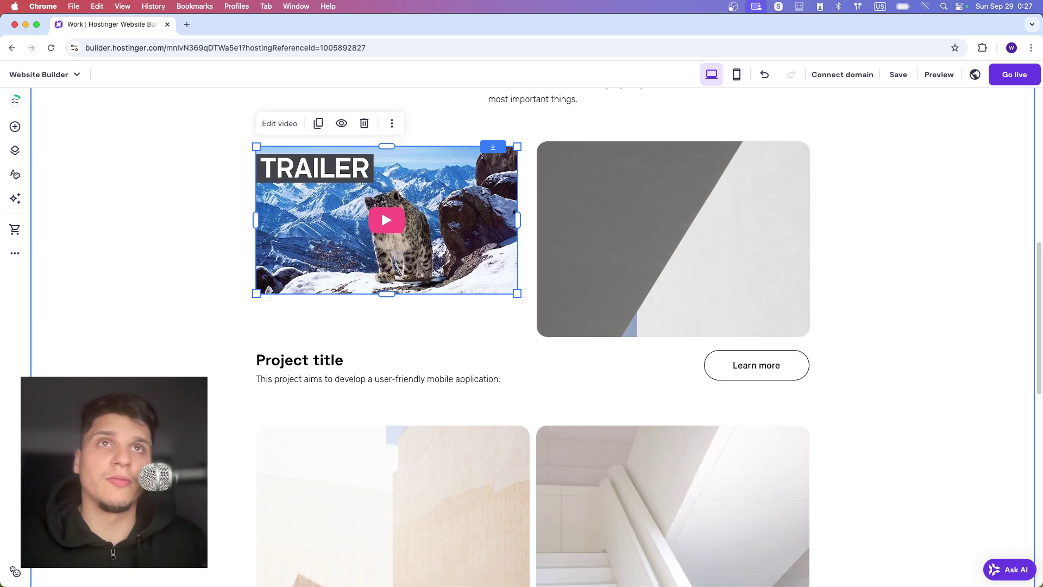
drag(387, 293, 386, 329)
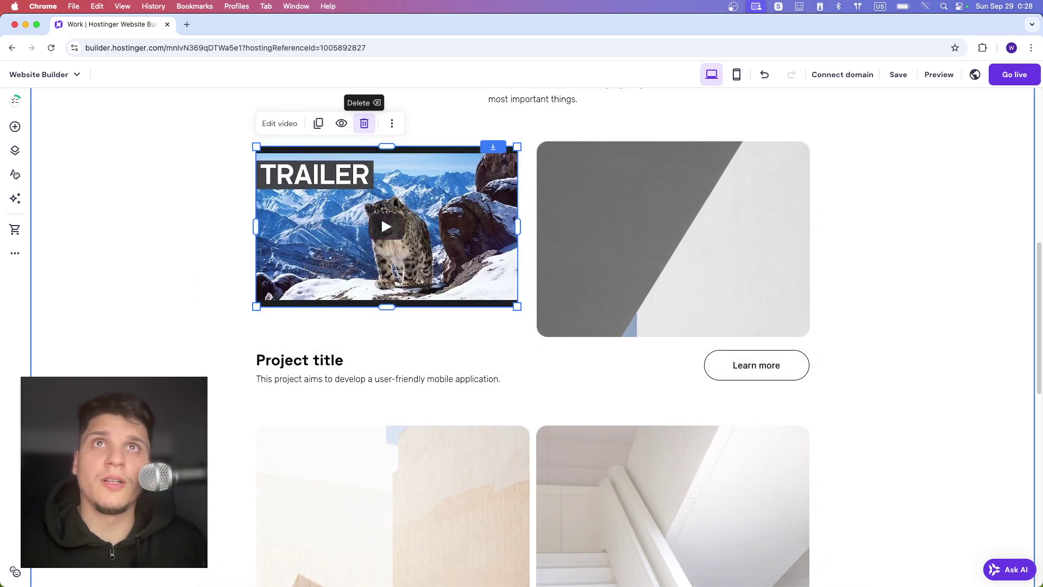
click(364, 124)
Check the media library for a replacement for the dark image in the first project row
click(561, 117)
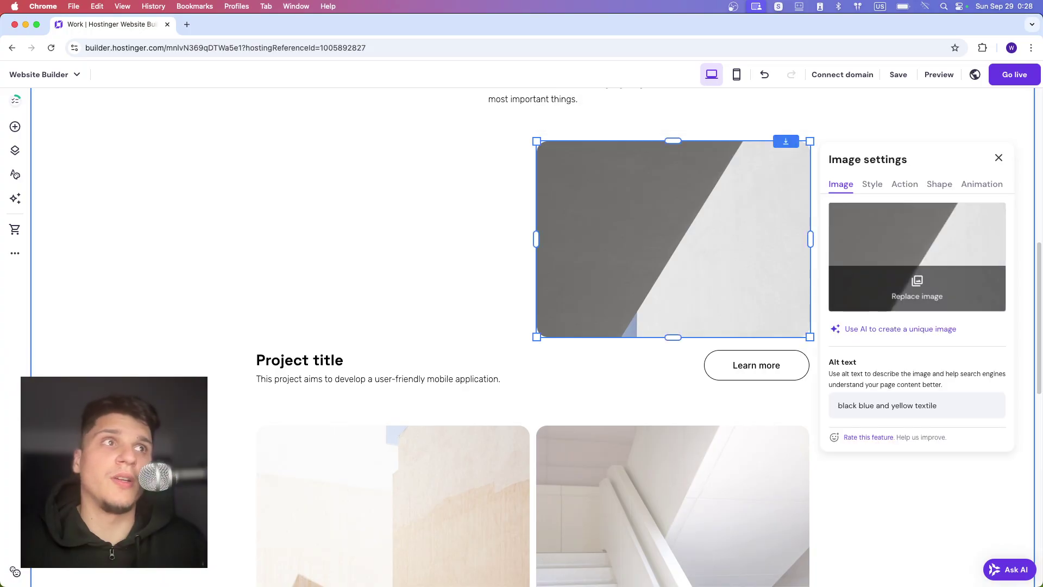
click(917, 285)
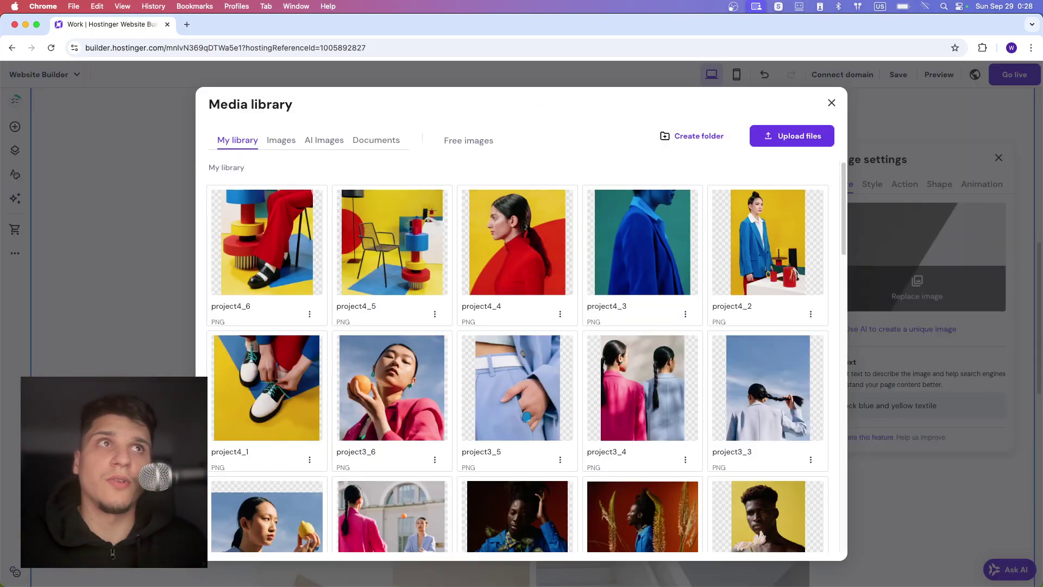
click(832, 103)
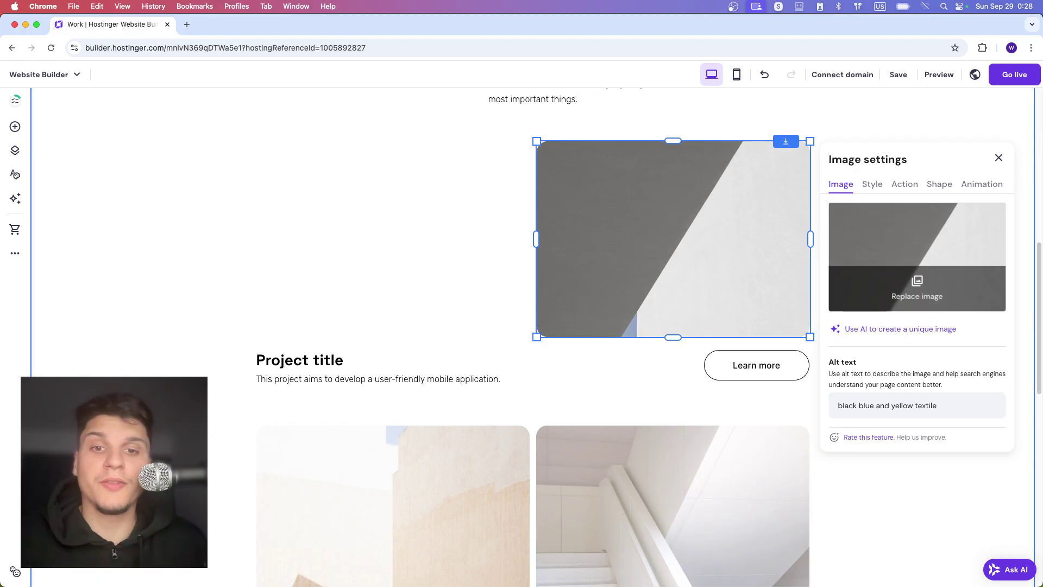
Try the "Our projects" section template with images beside the descriptions, below the existing projects section, and delete it
scroll(391, 358, down, 5)
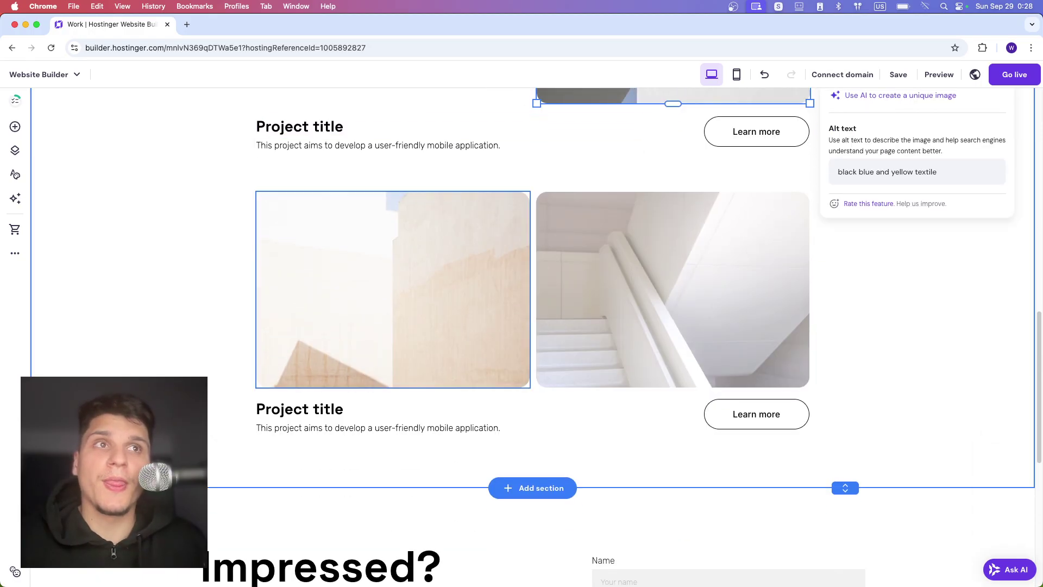
click(532, 488)
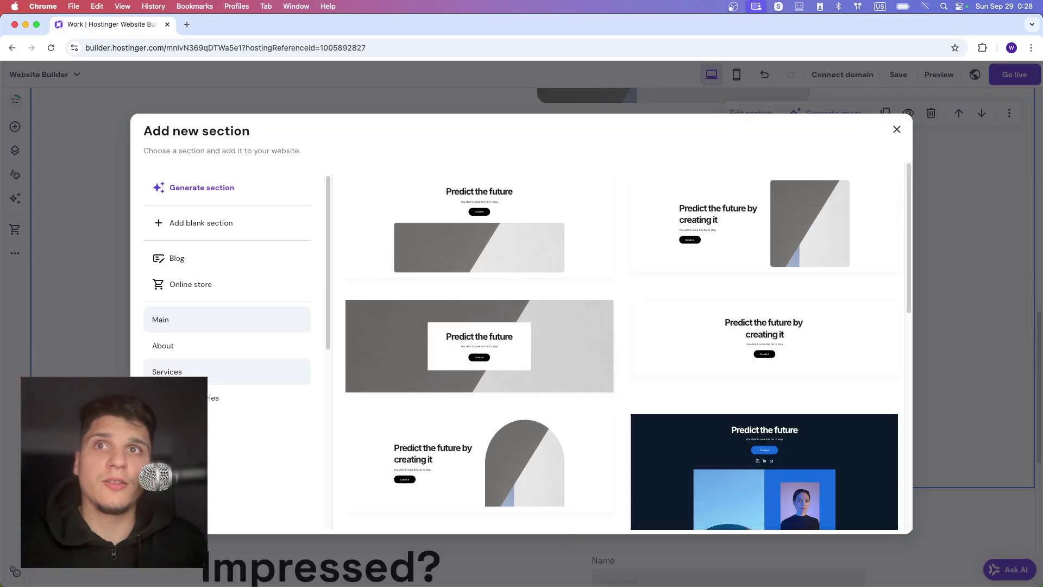
scroll(256, 422, down, 2)
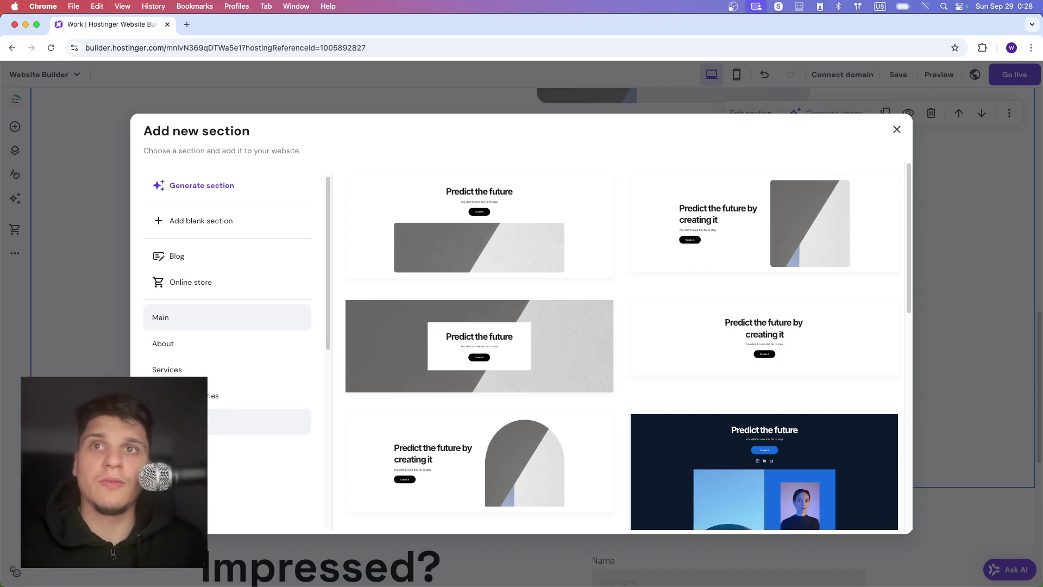
click(180, 474)
click(179, 500)
click(179, 474)
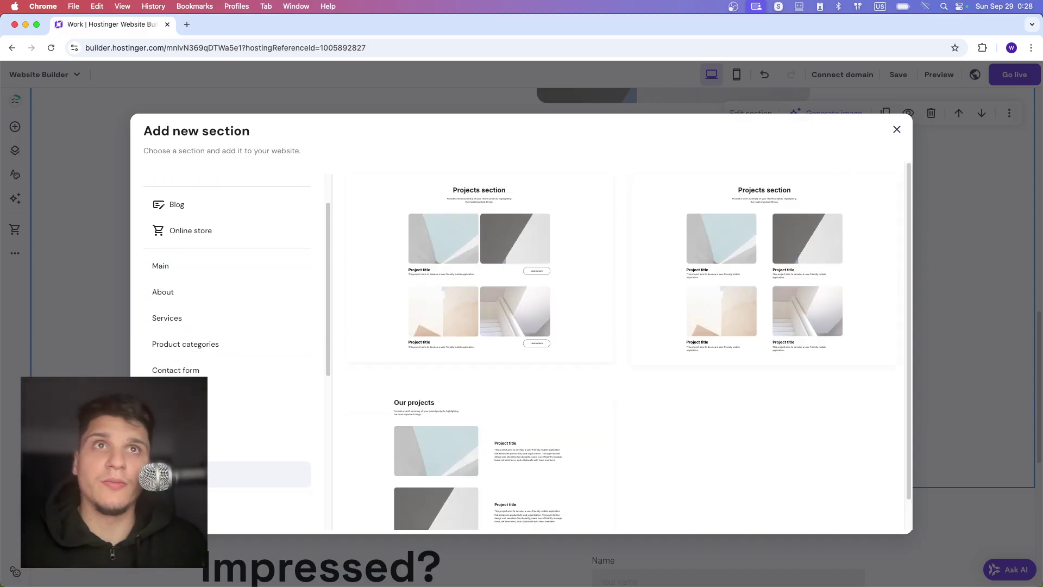
scroll(461, 426, down, 1)
click(462, 427)
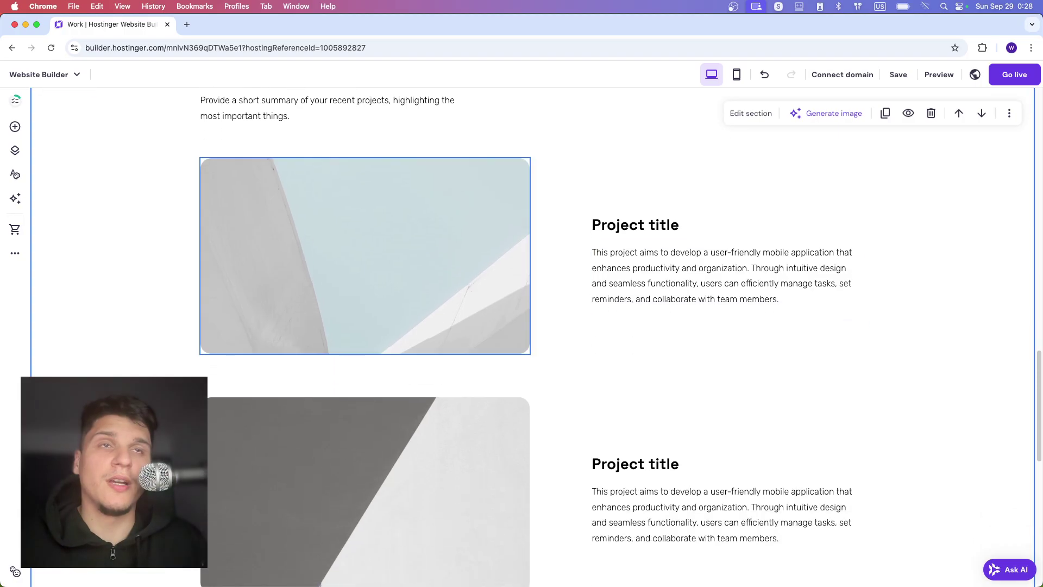
scroll(462, 288, up, 10)
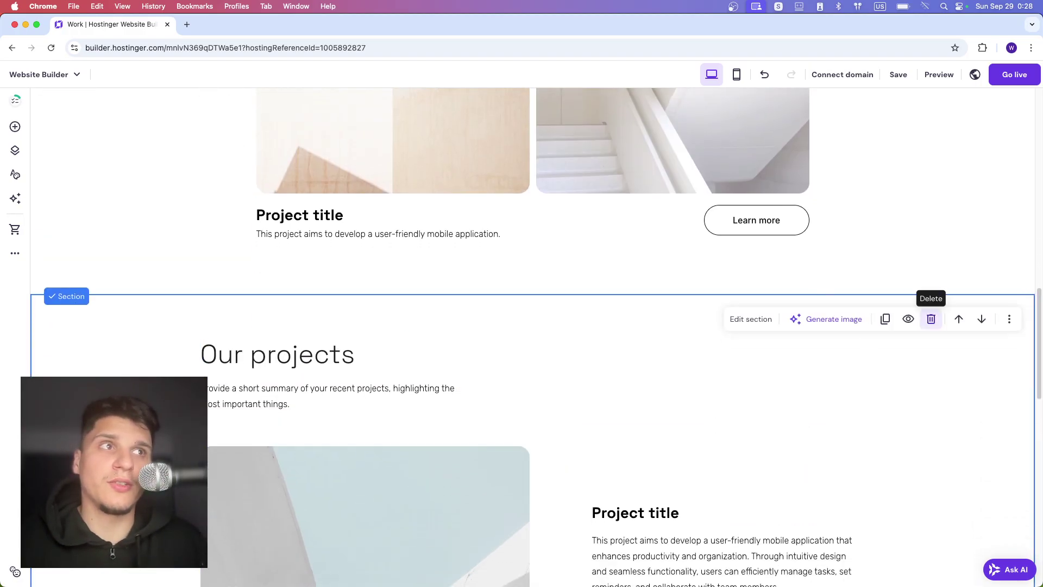
click(931, 319)
Add a blank section below the projects section and show the elements that can be placed in it
click(531, 294)
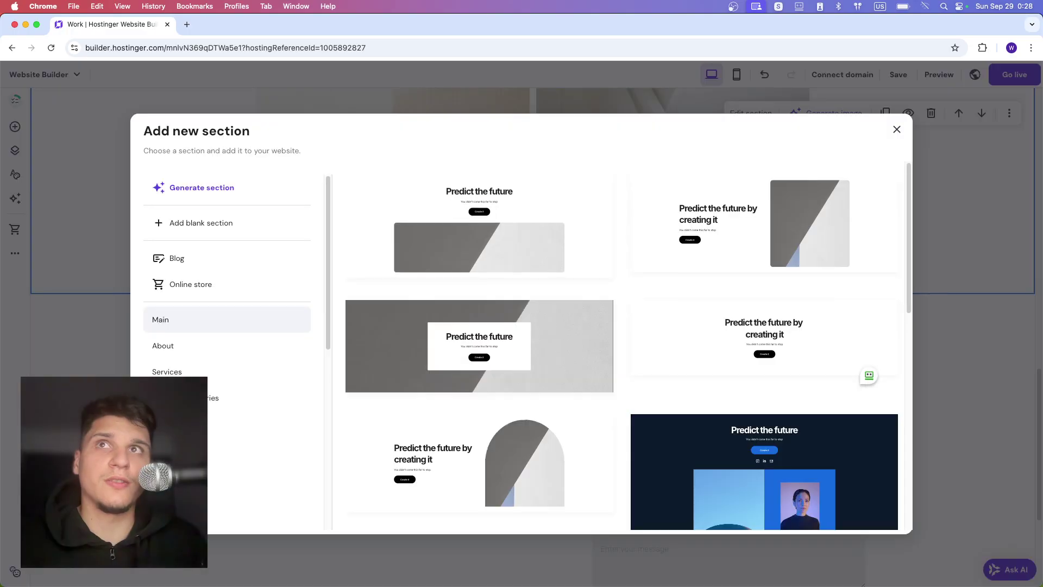
click(201, 222)
click(15, 127)
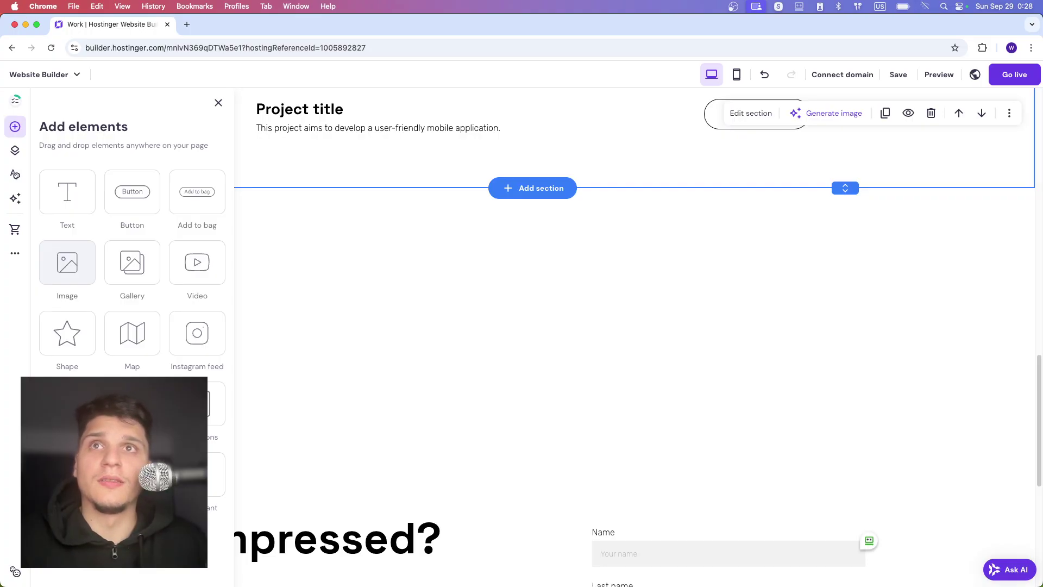
View what the builder offers for an online store and for a blog
click(14, 228)
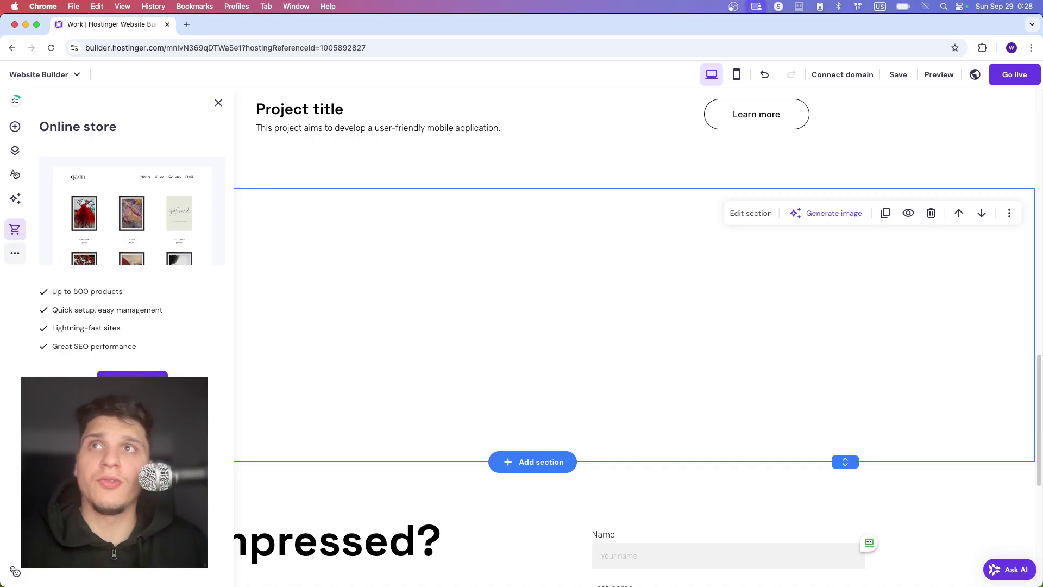
click(14, 253)
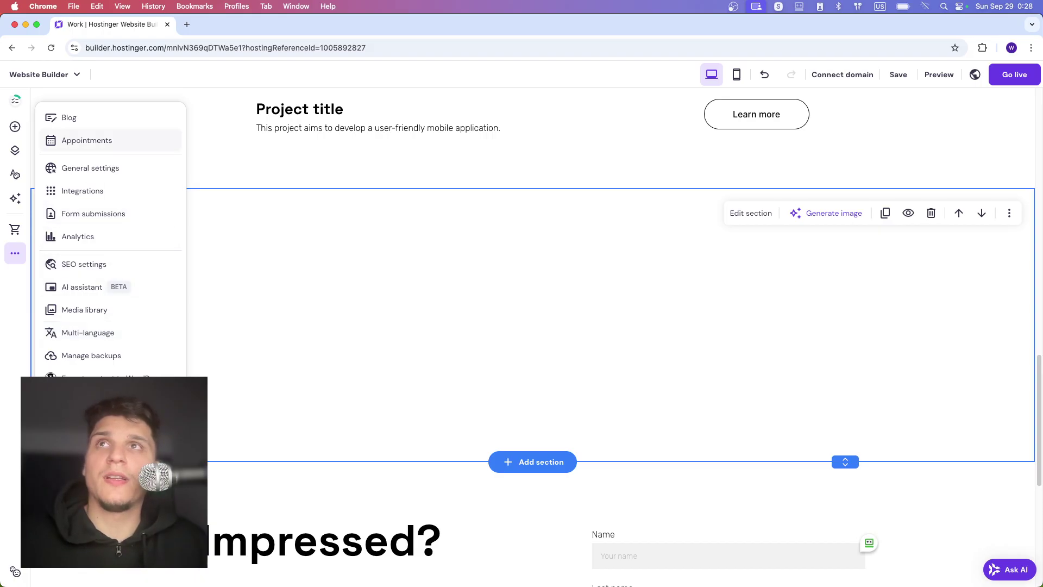
click(69, 118)
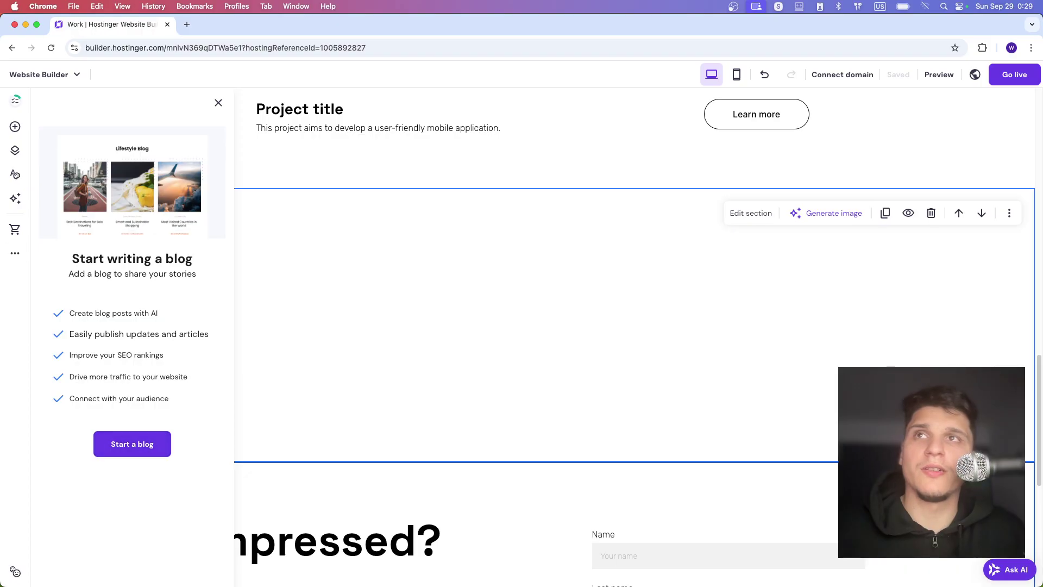
Examine the SEO settings for the Work and Contacts pages, including keywords, SEO title and meta description
click(15, 253)
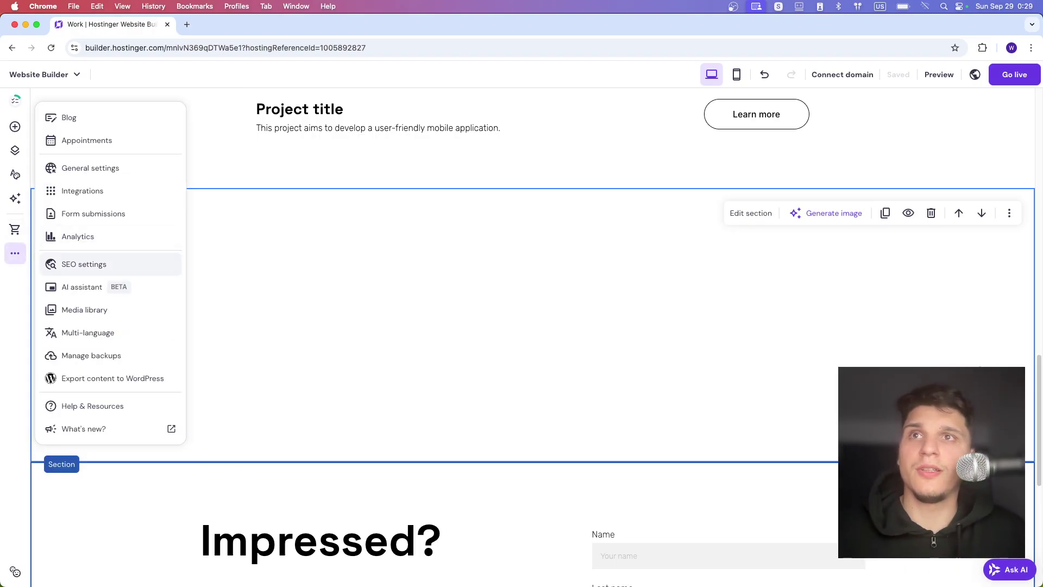
click(84, 264)
scroll(347, 353, down, 5)
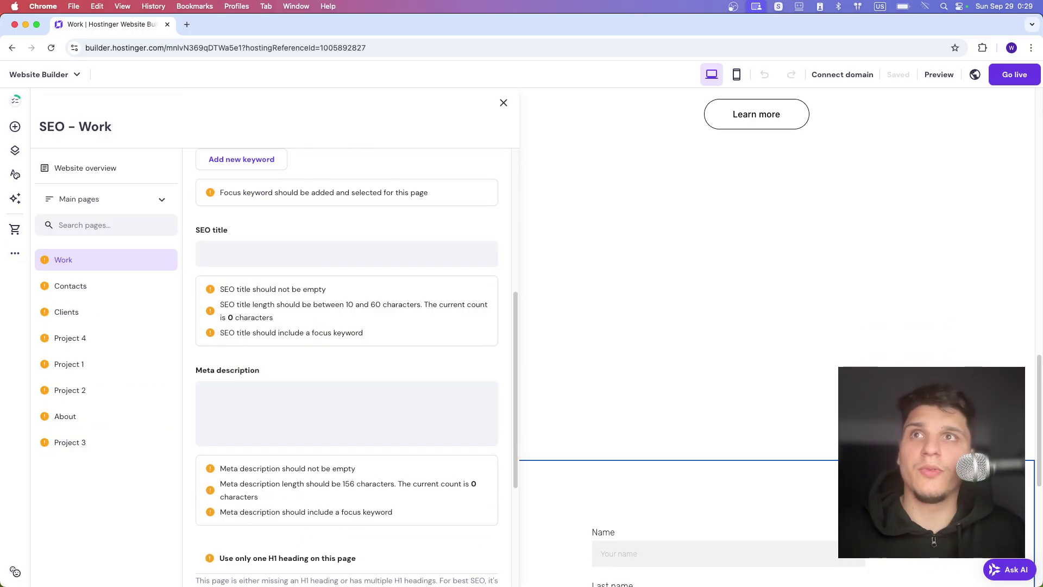
click(70, 286)
click(503, 102)
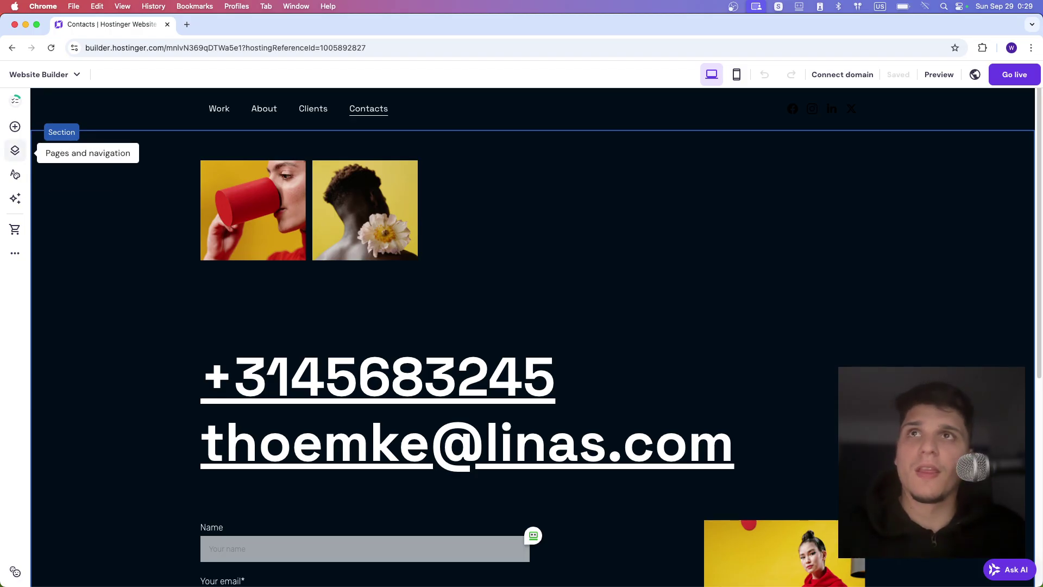
Look through the About page and the whole Clients page, down to its footer
click(15, 150)
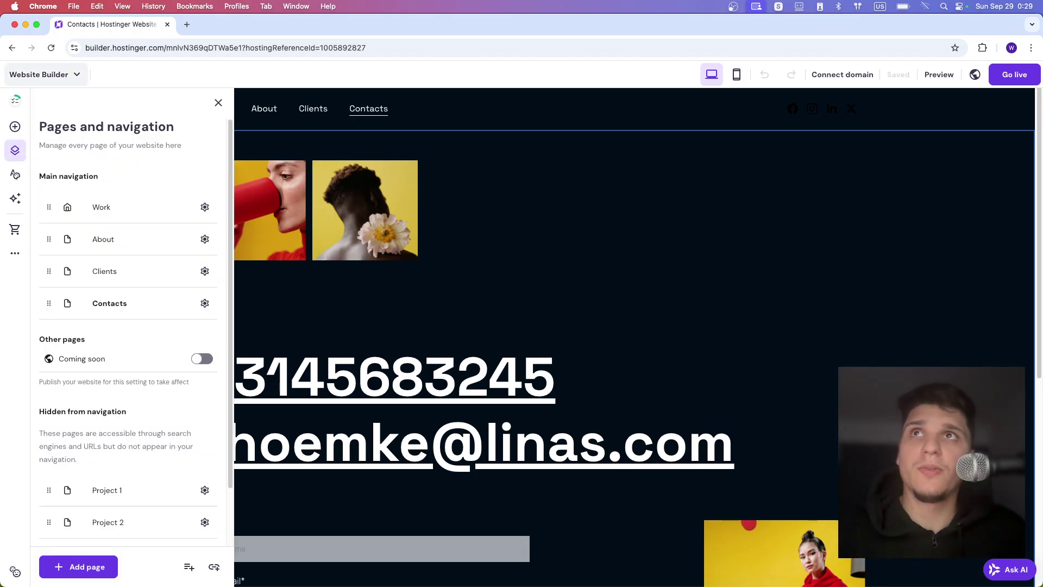
click(103, 239)
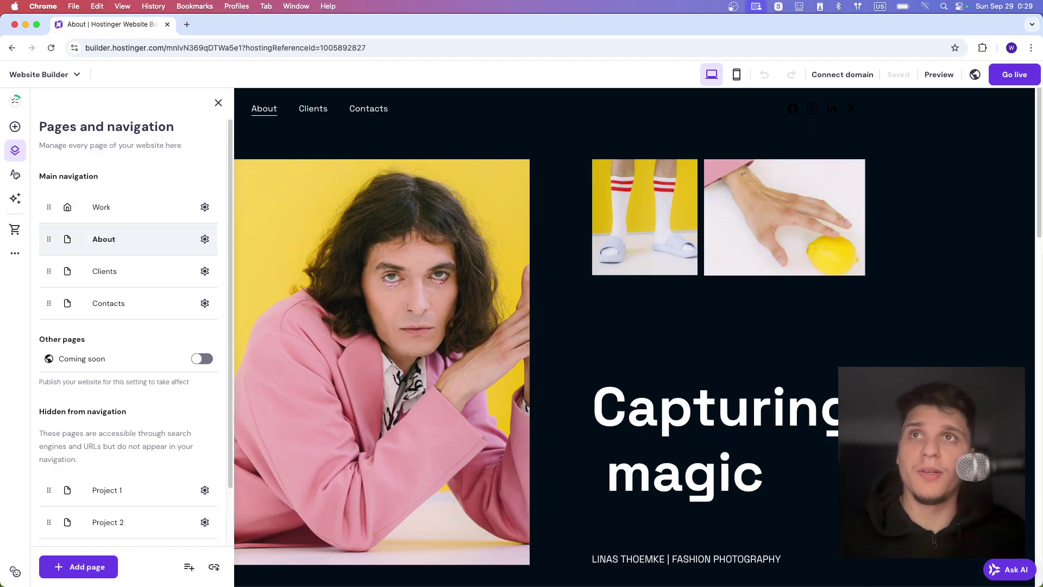
click(105, 271)
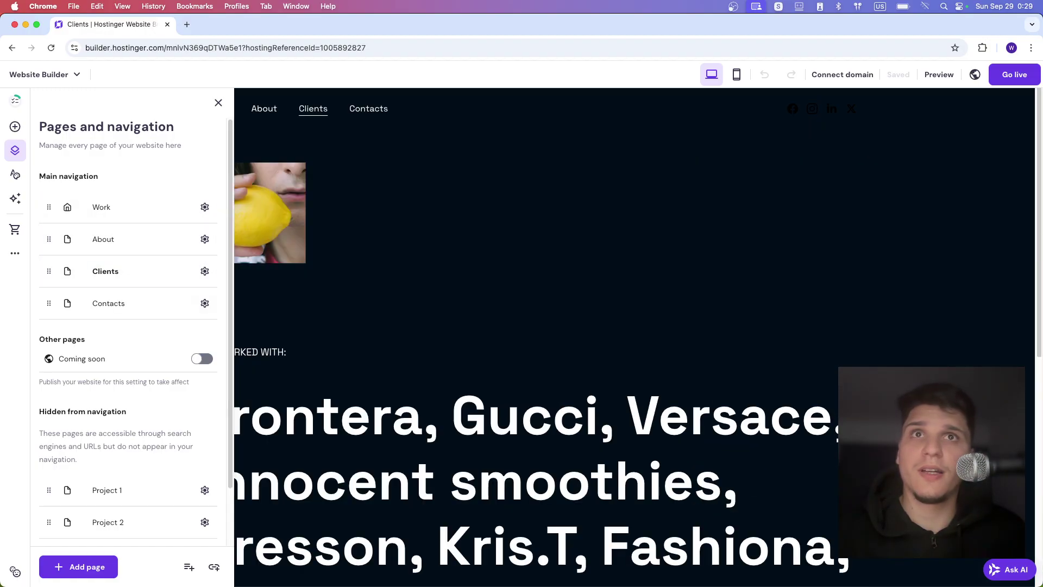
click(375, 239)
click(267, 223)
click(353, 419)
scroll(363, 348, down, 6)
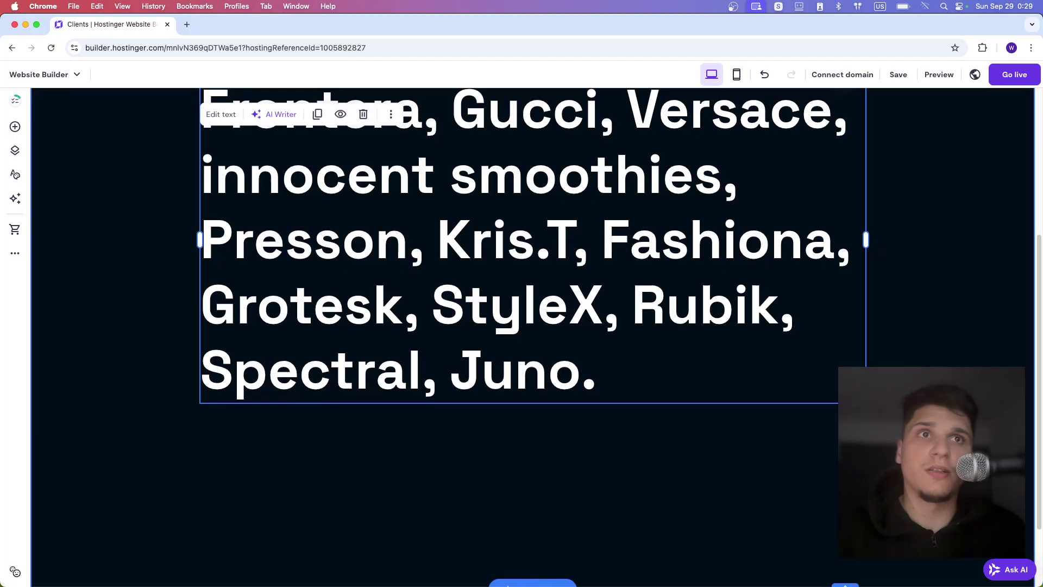
scroll(532, 337, down, 2)
click(435, 375)
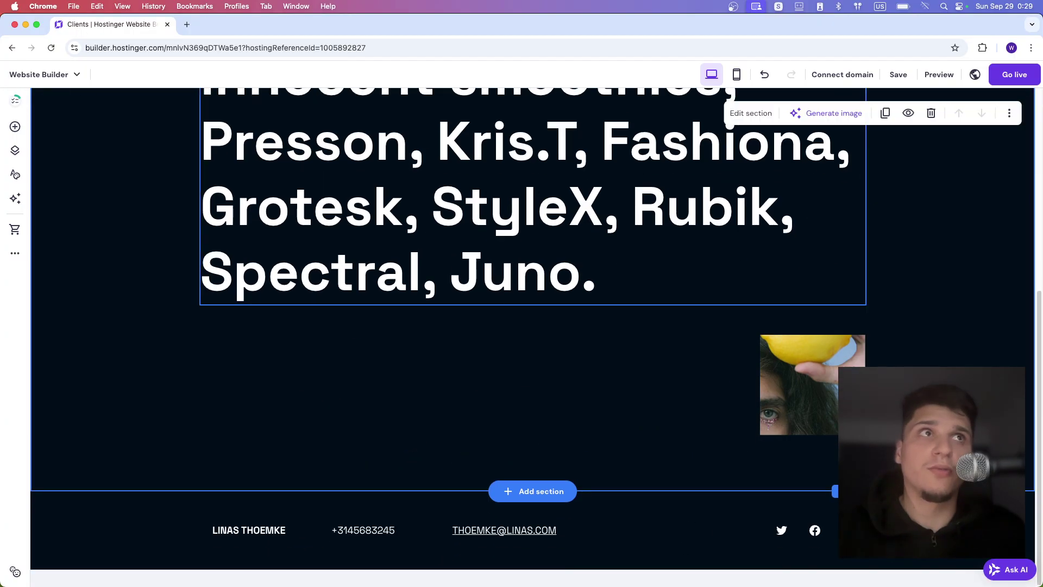
Set the background color of the Clients page's main section to solid black, #000000
scroll(435, 271, up, 7)
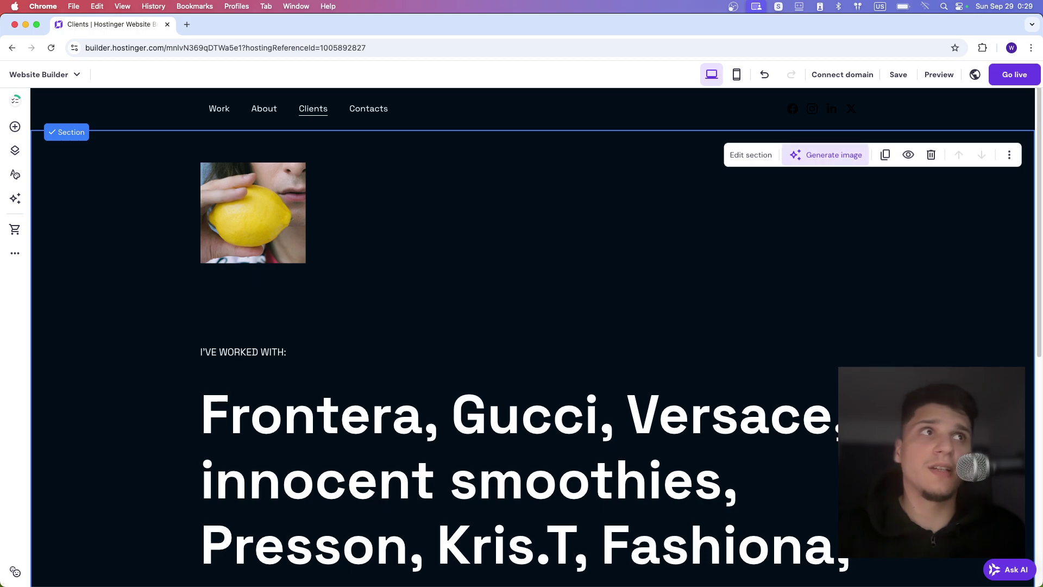
click(825, 155)
click(751, 155)
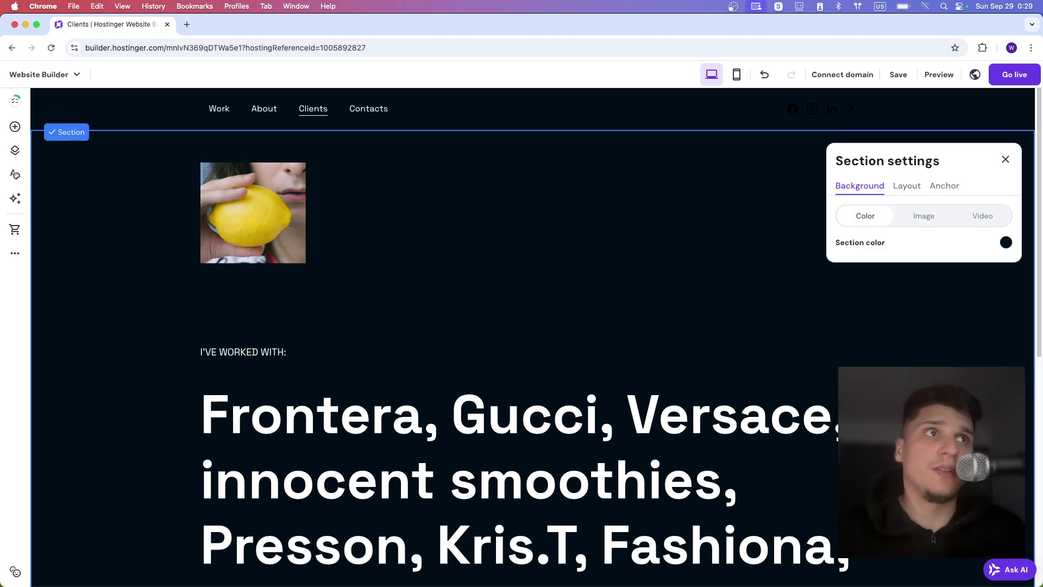
click(1006, 243)
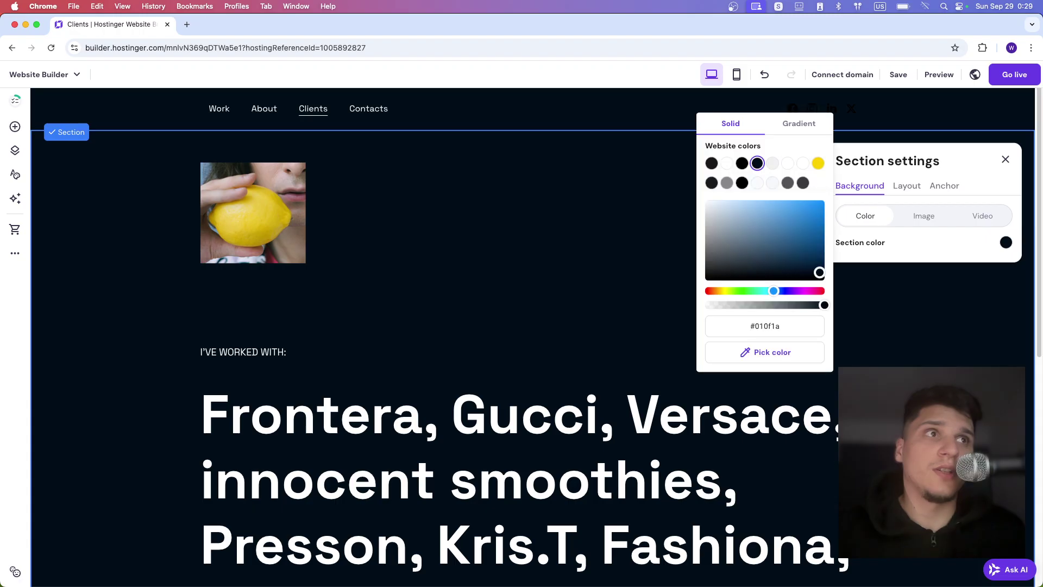
mouse_move(820, 272)
mouse_down()
mouse_move(822, 200)
mouse_move(822, 281)
mouse_up()
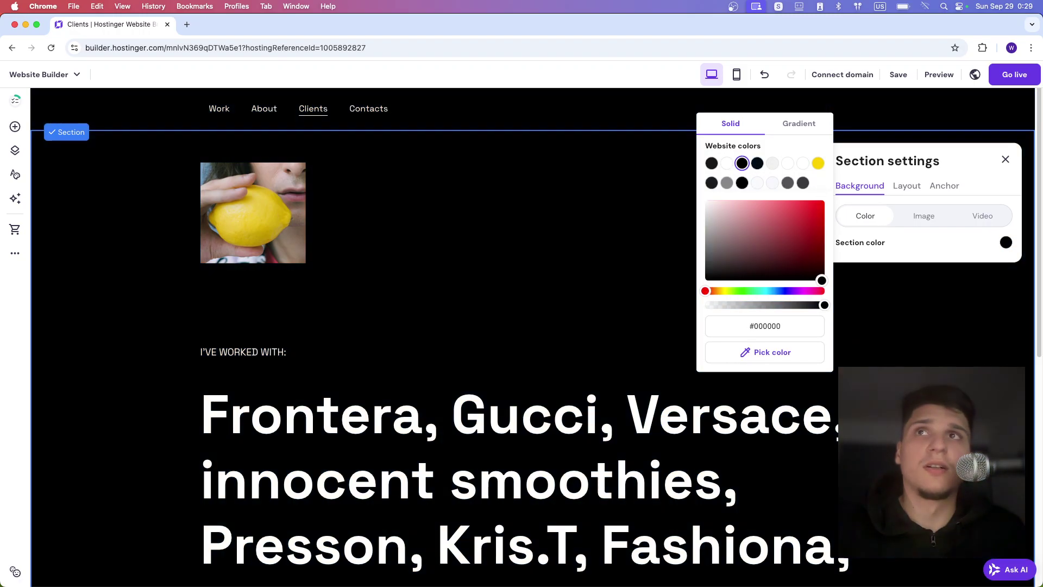
click(613, 239)
Examine the site-wide colors and the replacement options for the most used color, #1A1A1A
click(15, 174)
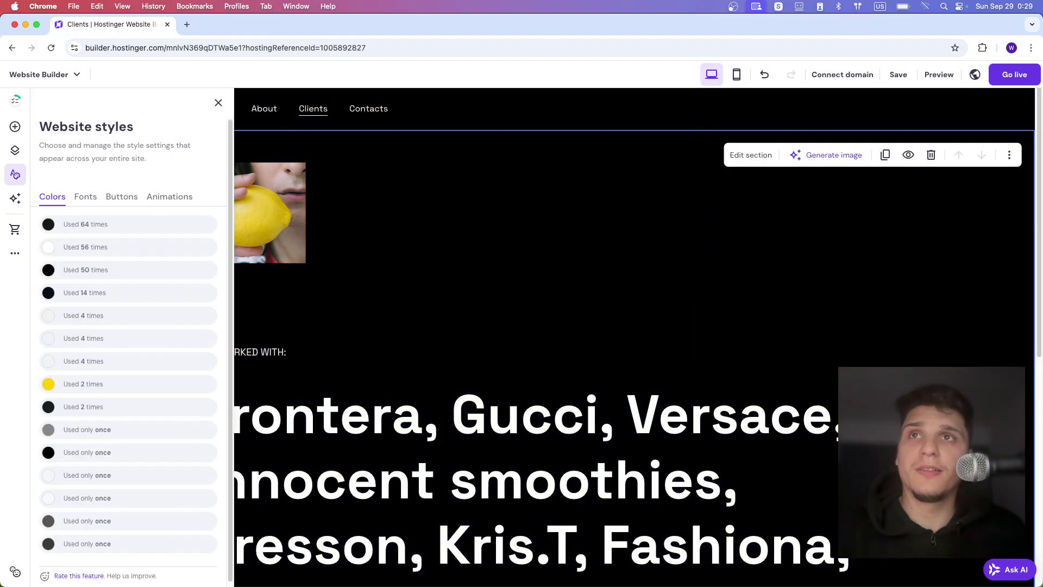
click(194, 225)
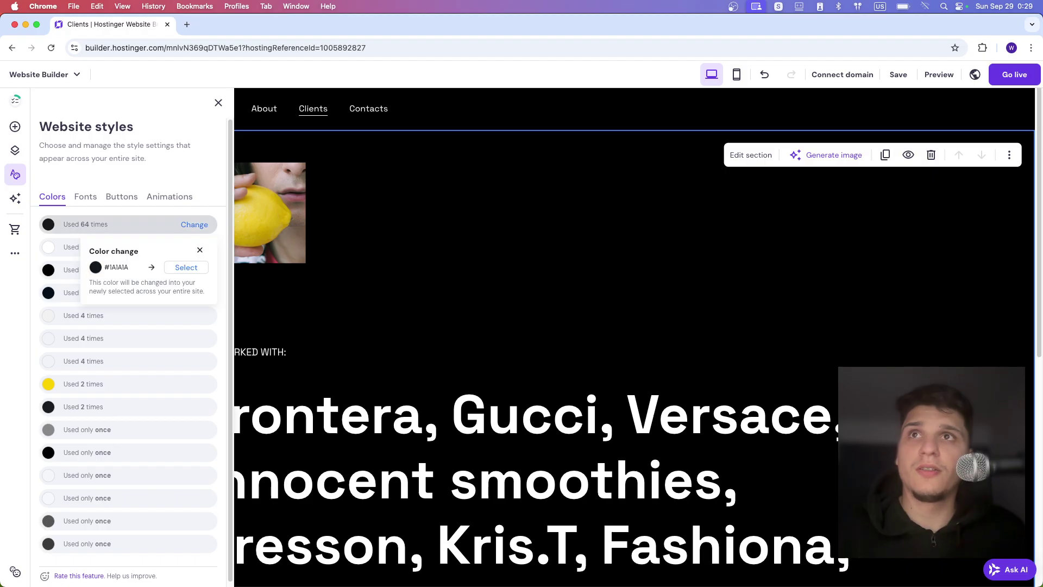
click(186, 268)
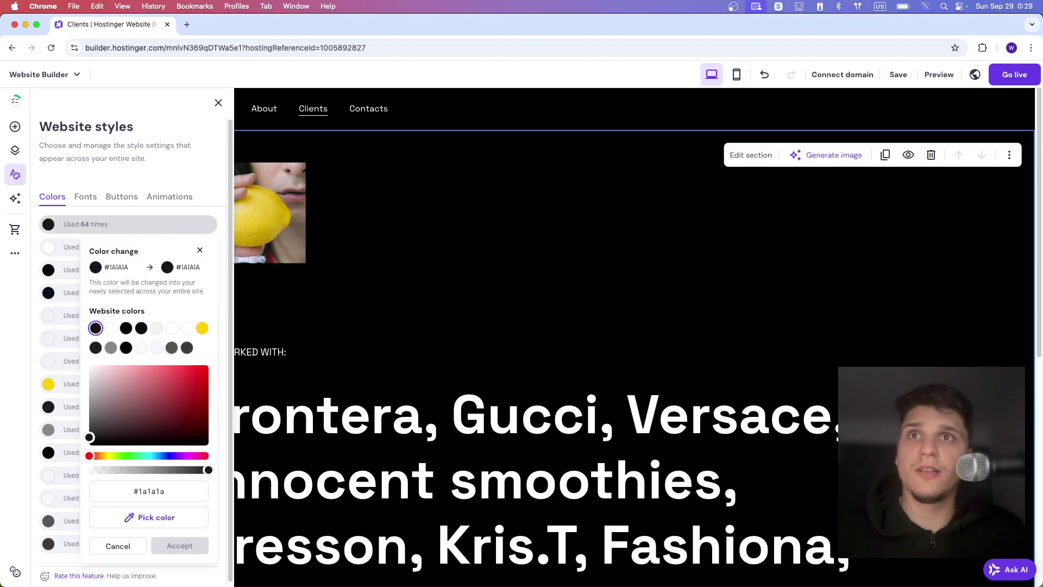
click(207, 377)
click(347, 304)
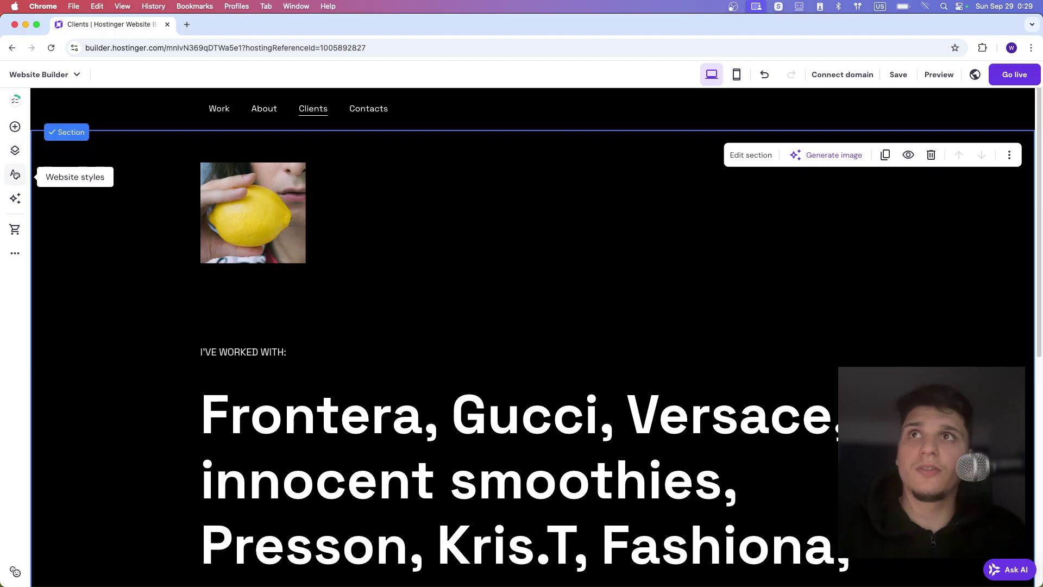
Look through the site-wide font, button and animation styles
click(15, 174)
click(86, 196)
click(122, 197)
click(169, 196)
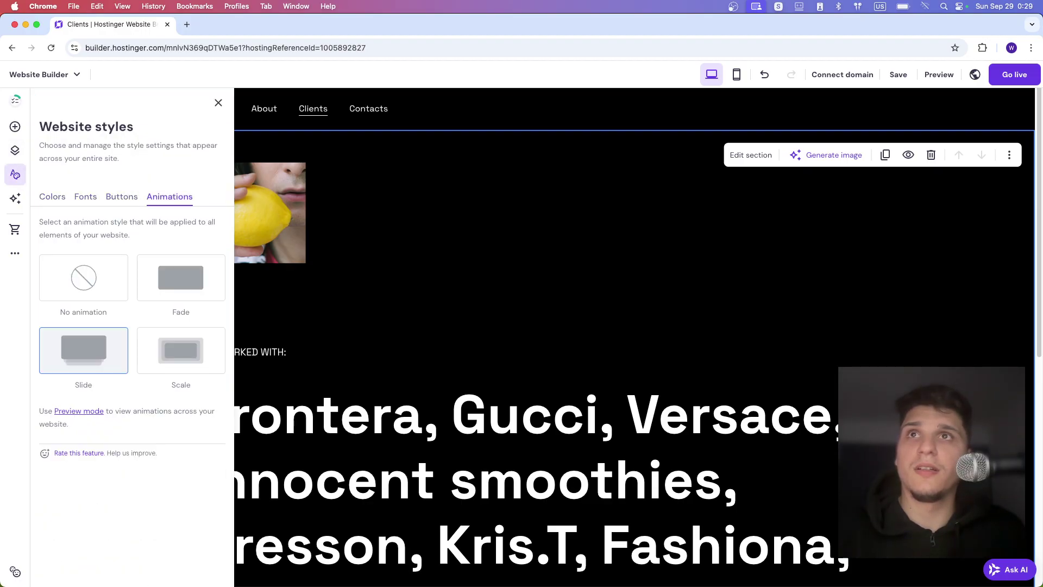
click(122, 197)
click(85, 197)
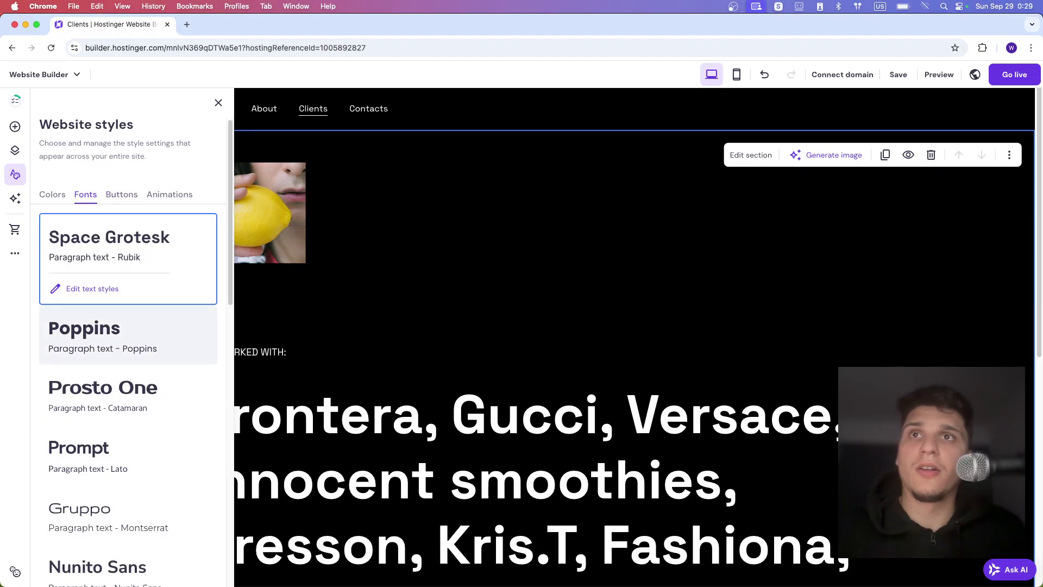
click(219, 102)
Try an image and a video background on the footer, and restore its solid color background
scroll(543, 381, down, 8)
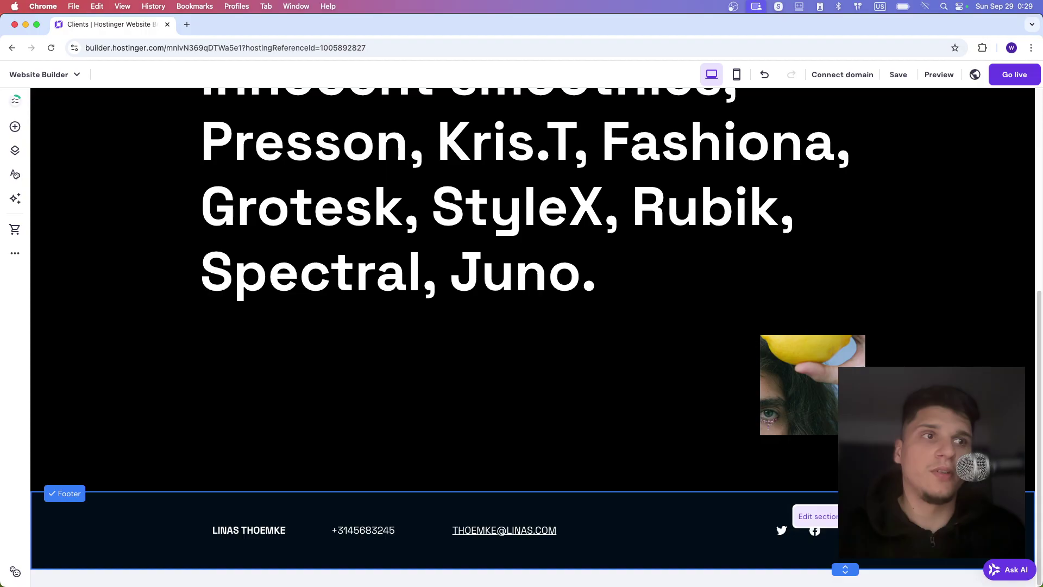
click(841, 517)
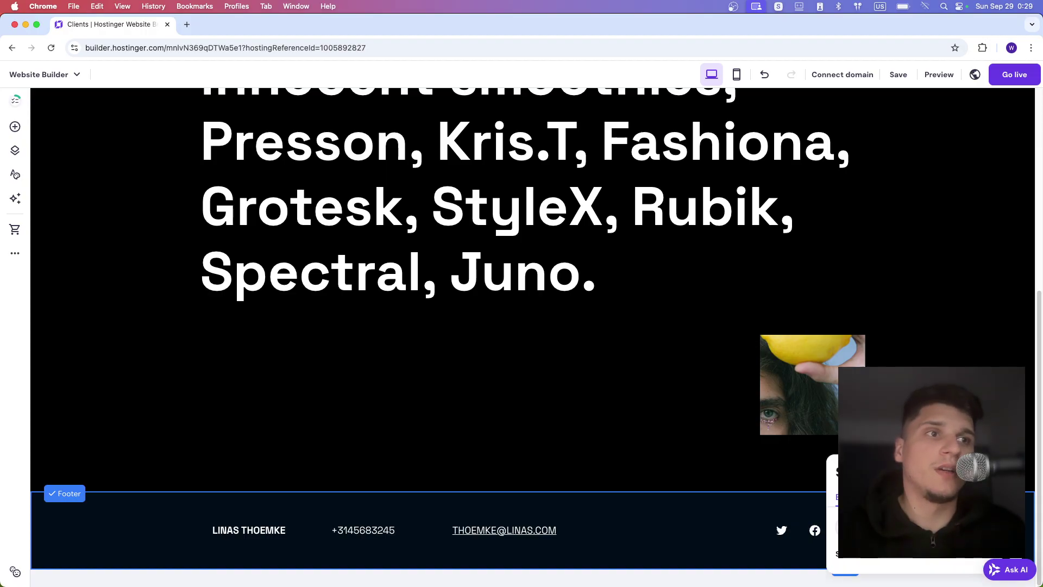
click(924, 527)
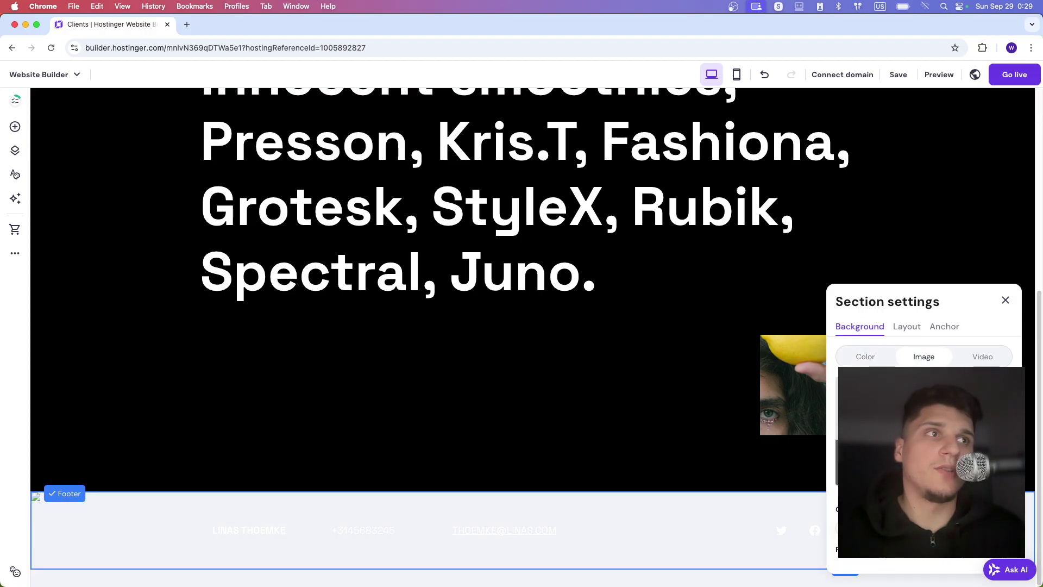
click(982, 356)
click(862, 356)
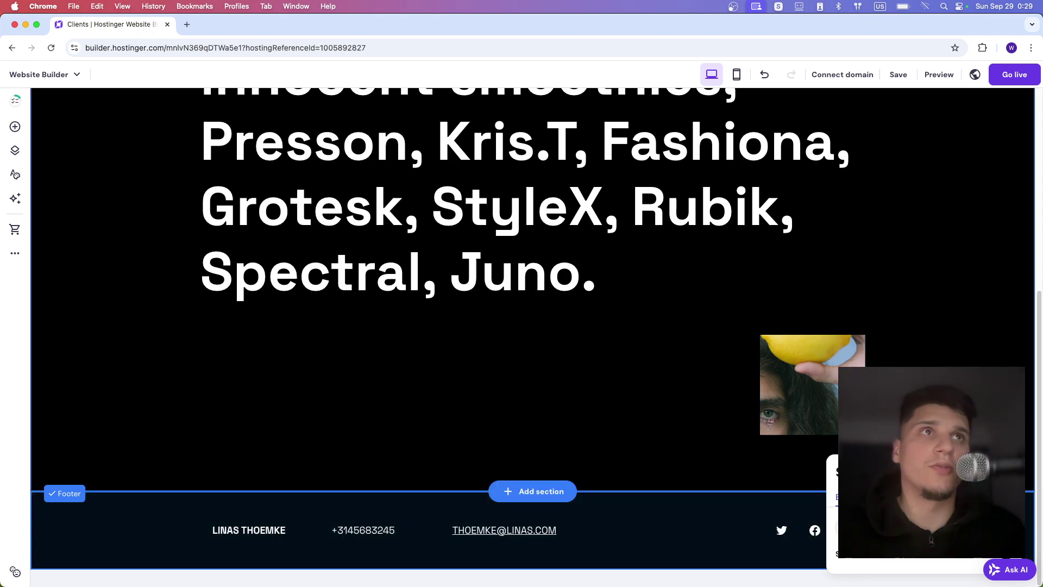
Show the header's layout settings and add a sticky bar for promotional text above the header
scroll(532, 337, up, 8)
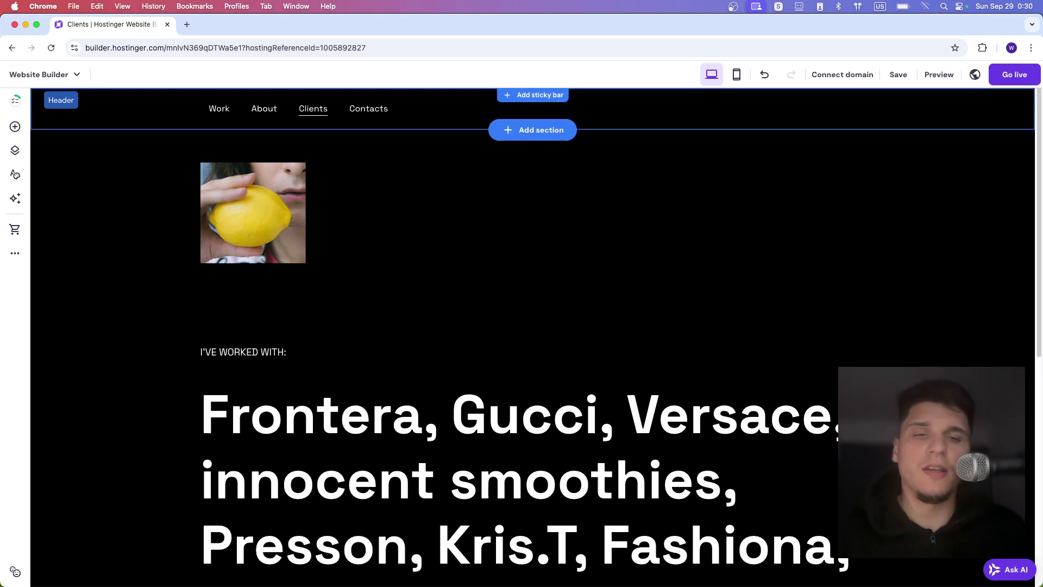
click(652, 110)
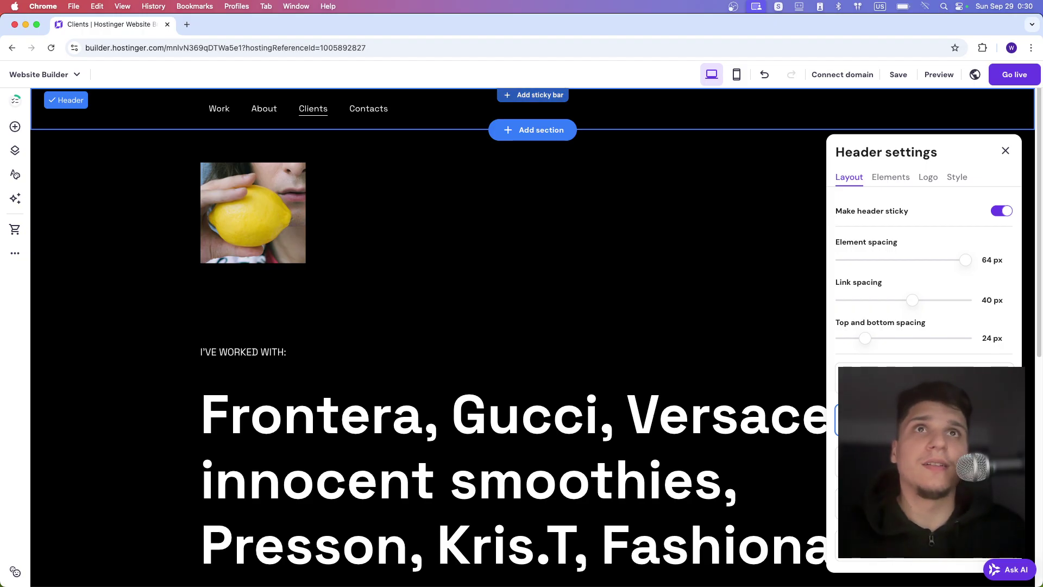
click(533, 95)
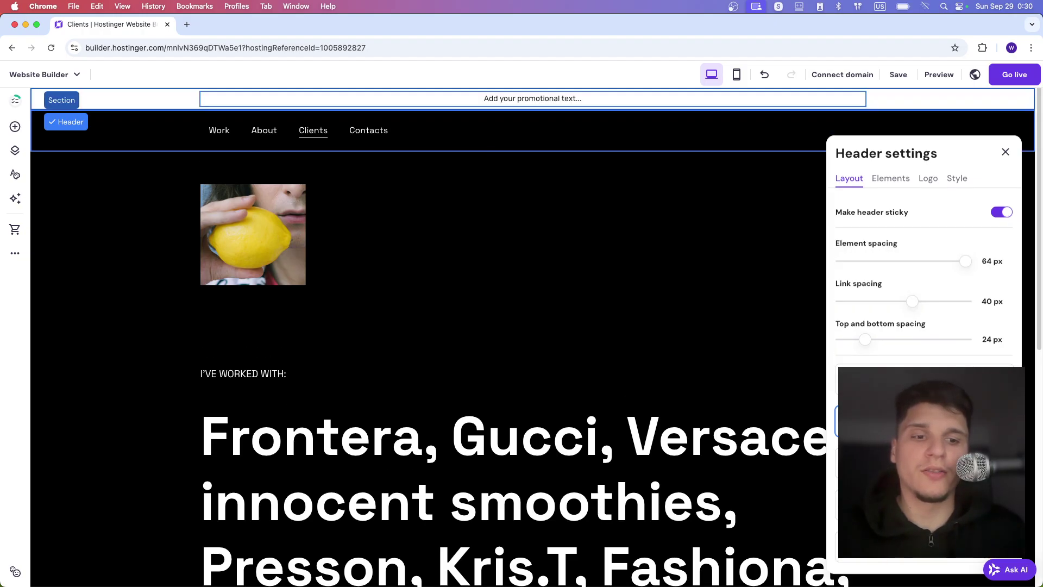